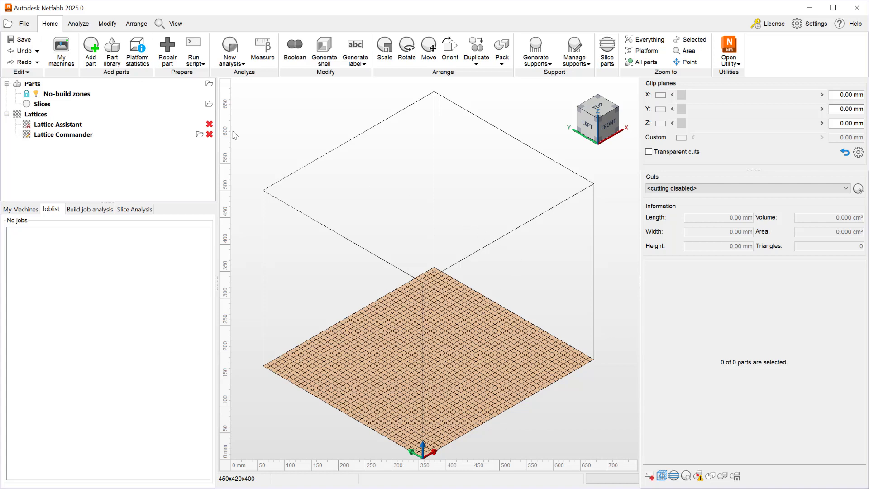
# Step: Start a Box primitive from the part library with length and width set to 50 mm
pyautogui.click(112, 59)
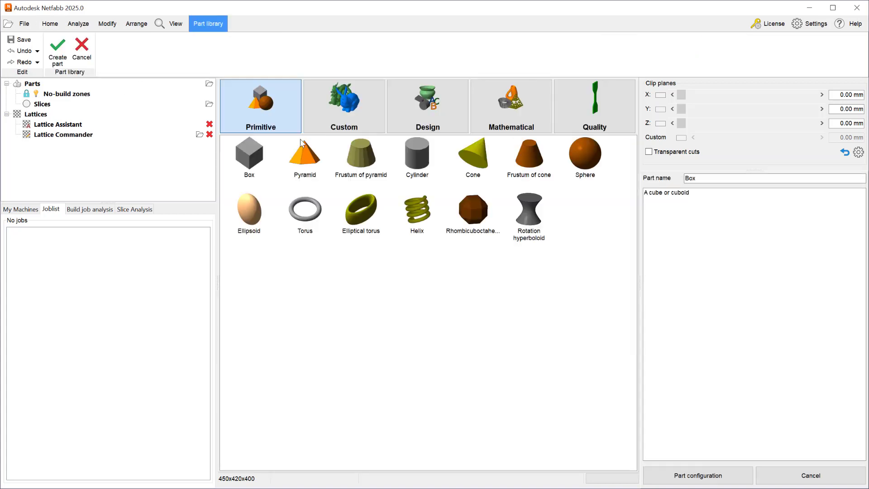
pyautogui.click(261, 154)
pyautogui.doubleClick(261, 154)
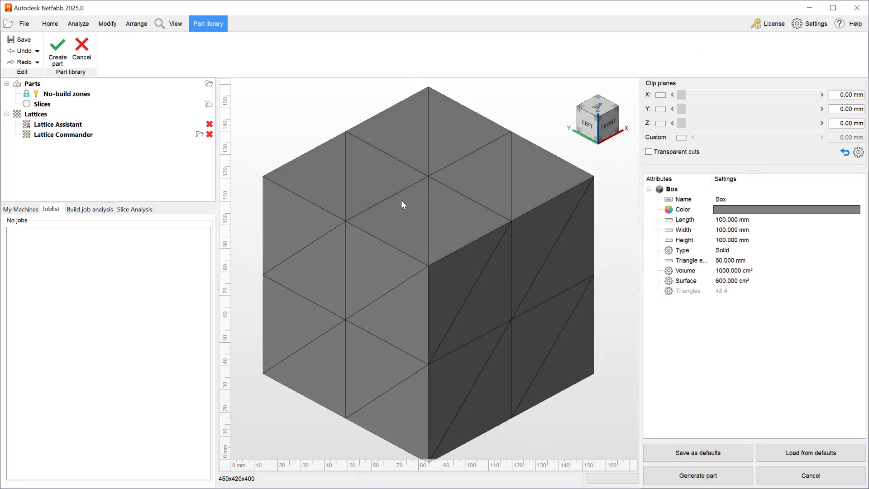
pyautogui.click(741, 220)
pyautogui.write('50')
pyautogui.press('Tab')
pyautogui.write('50')
pyautogui.press('Tab')
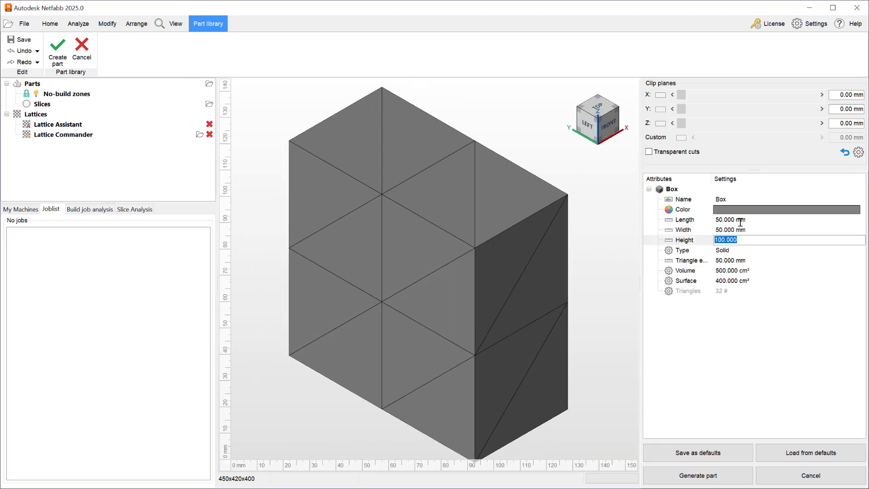
# Step: Set the box height to 15 mm and generate the part
pyautogui.press('Tab')
pyautogui.click(741, 239)
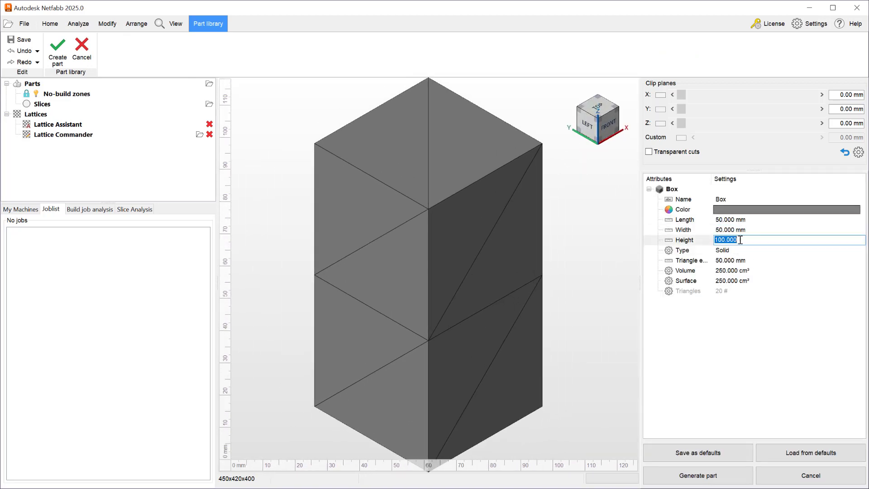
pyautogui.write('15')
pyautogui.press('Return')
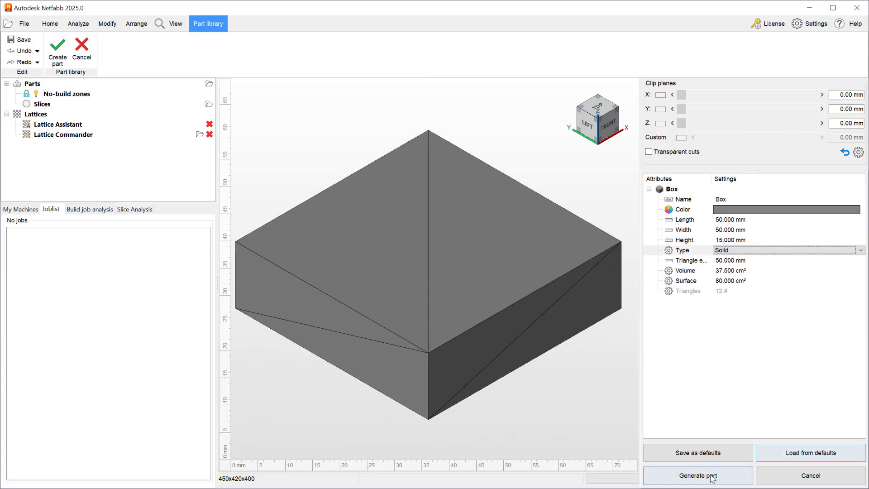
pyautogui.click(712, 476)
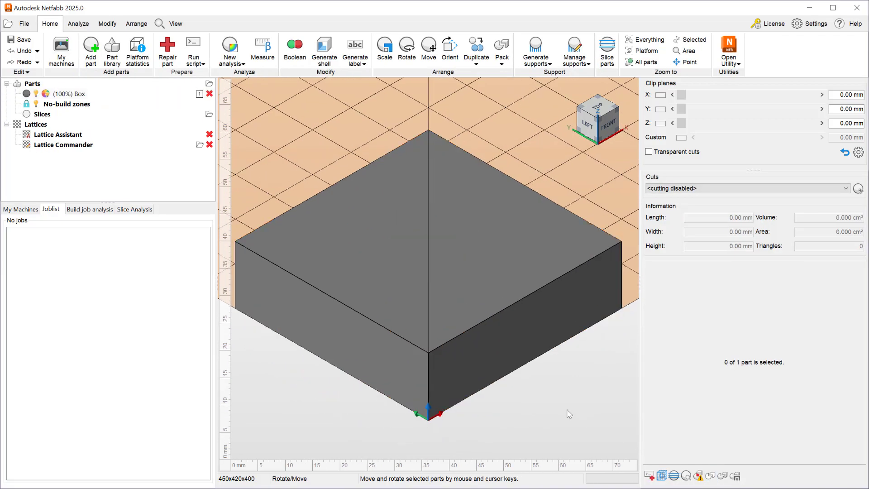
# Step: Move the box by a relative translation of 20 mm in X, Y and Z, and deselect it
pyautogui.click(463, 308)
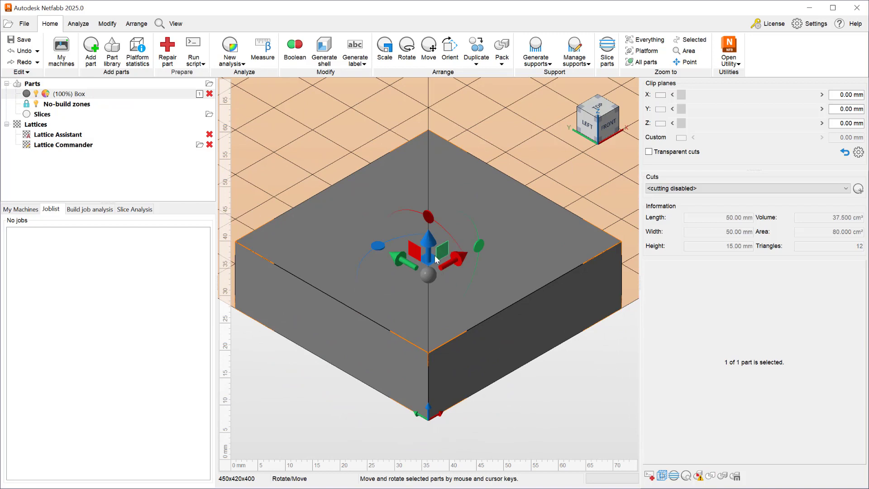
pyautogui.click(429, 50)
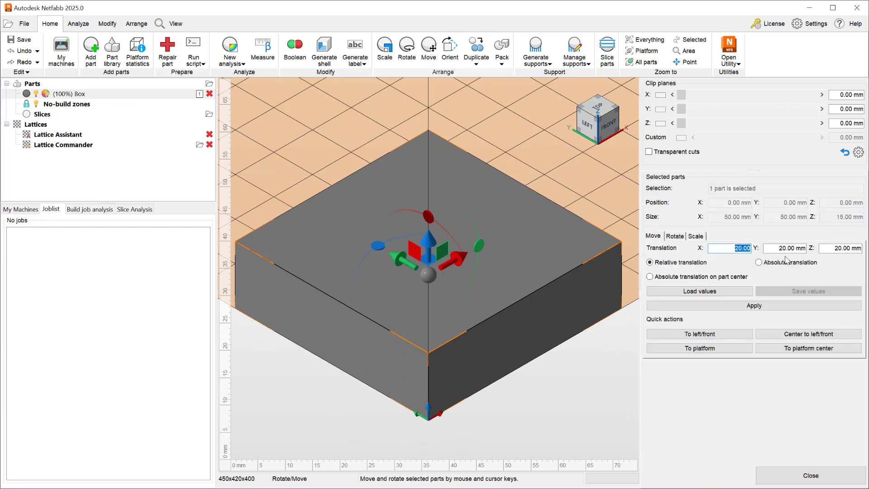
pyautogui.click(718, 305)
pyautogui.click(808, 475)
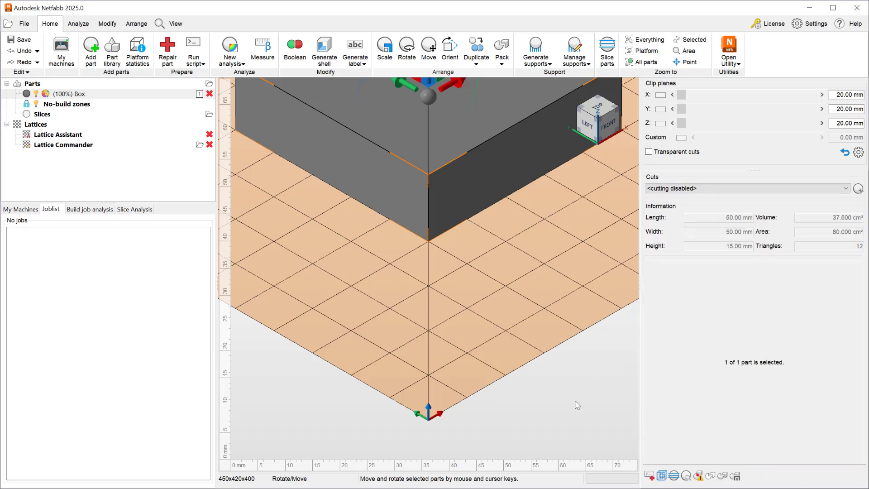
pyautogui.click(504, 371)
pyautogui.scroll(-5, 504, 370)
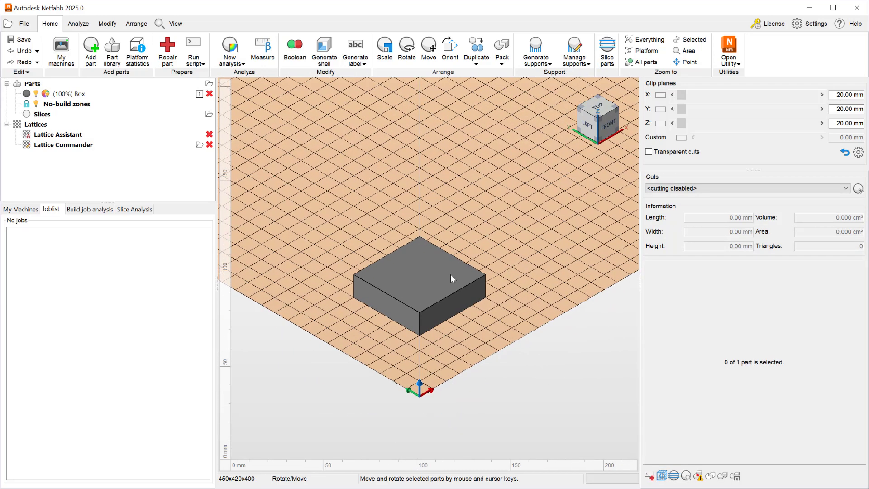
# Step: Open the Label part naming rule under Part renaming in the general settings for editing
pyautogui.click(810, 24)
pyautogui.click(814, 38)
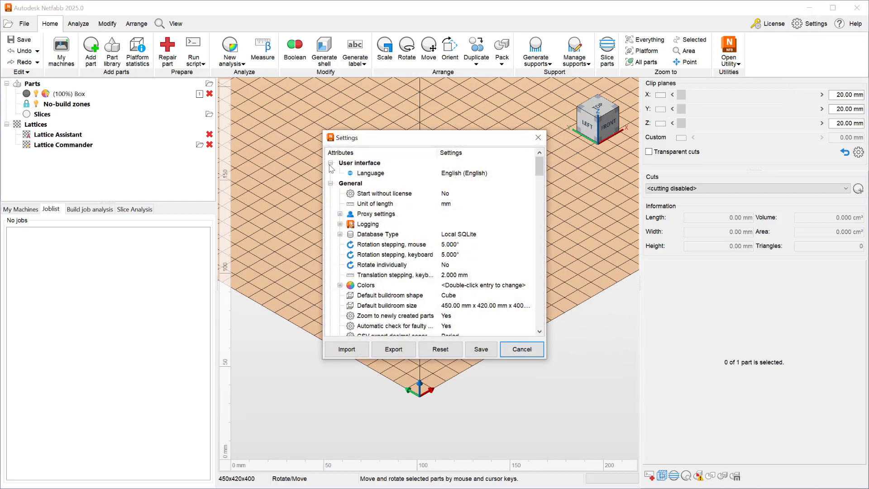
pyautogui.click(331, 164)
pyautogui.click(330, 173)
pyautogui.moveTo(538, 167); pyautogui.dragTo(532, 264)
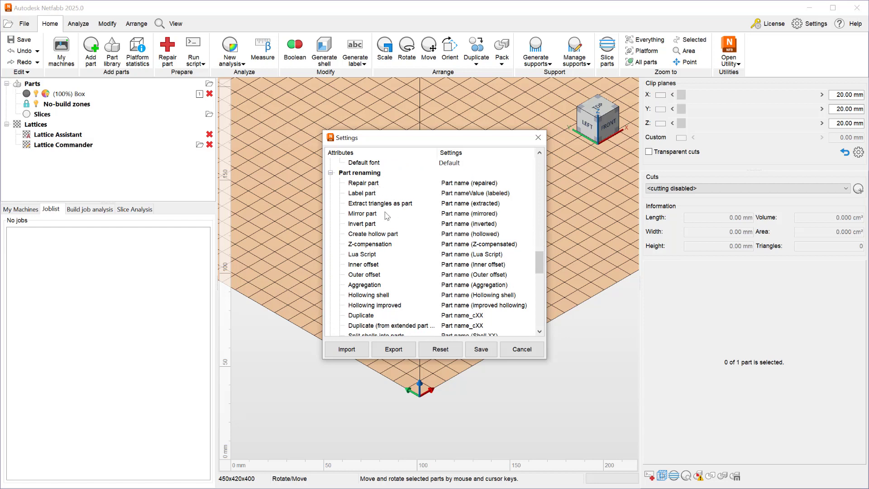
pyautogui.click(441, 194)
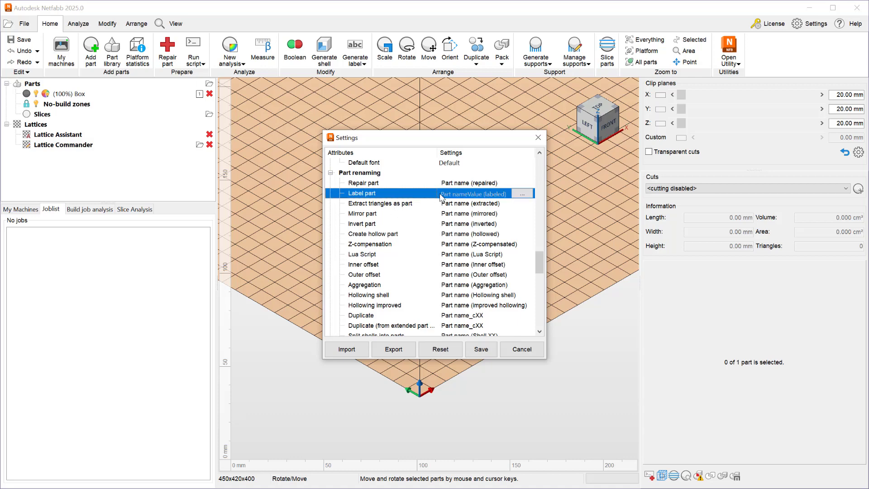
pyautogui.click(522, 194)
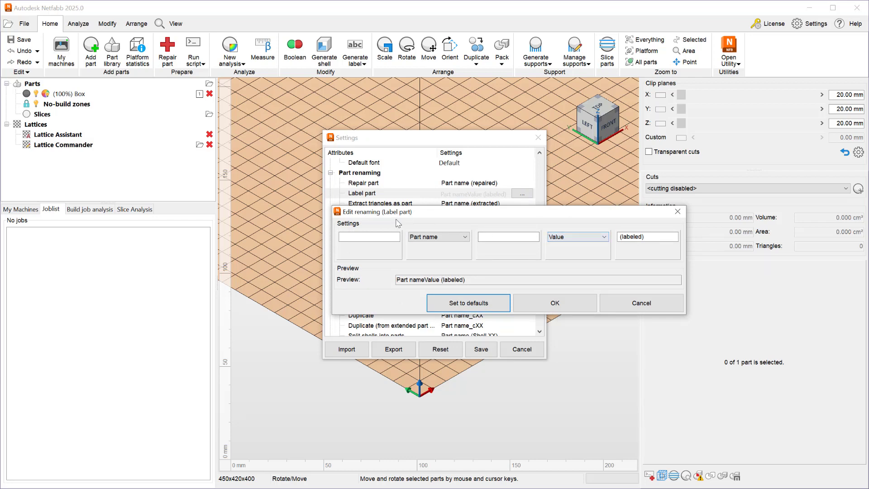
# Step: Replace the Part name element with <empty text>, clear the "(labeled)" suffix, and save the settings
pyautogui.click(437, 237)
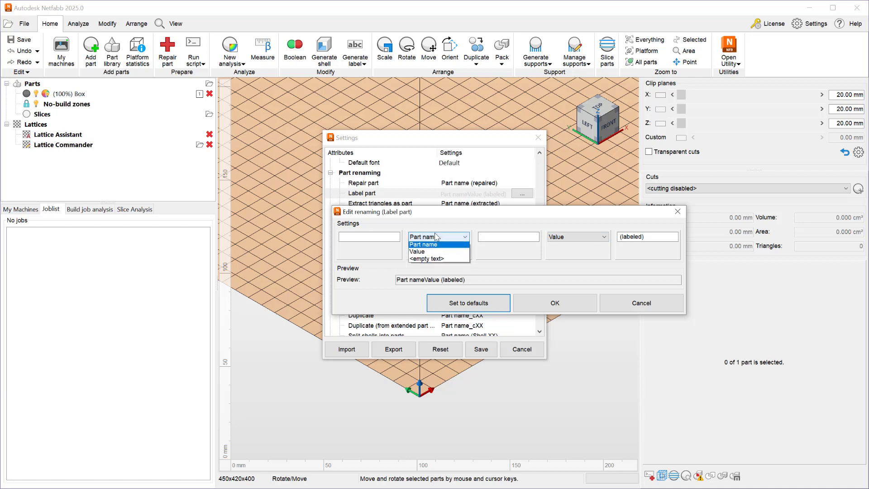
pyautogui.click(430, 264)
pyautogui.moveTo(640, 236); pyautogui.dragTo(582, 237)
pyautogui.press('BackSpace')
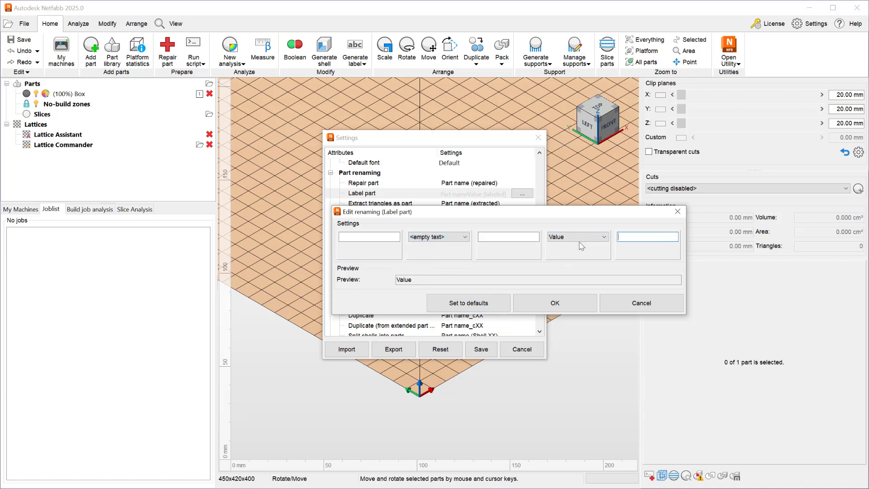
pyautogui.click(560, 304)
pyautogui.click(481, 349)
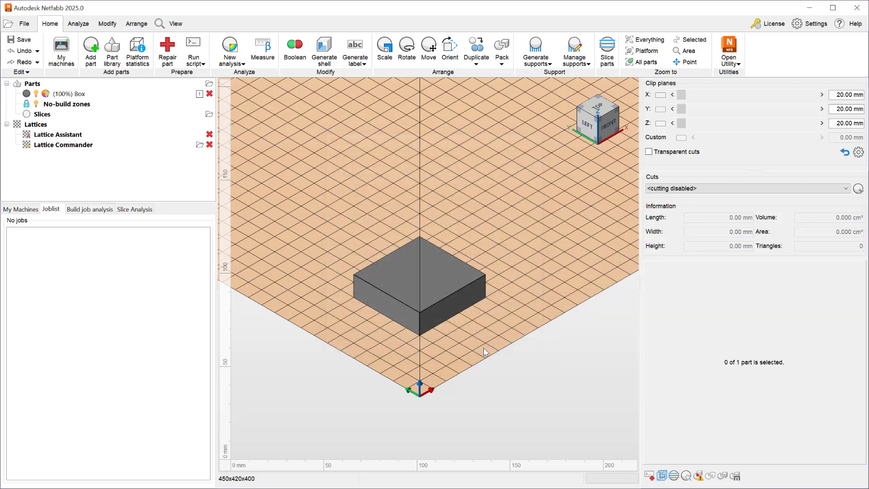
# Step: Select the box in top view and start generating a label from a data list on it
pyautogui.click(80, 95)
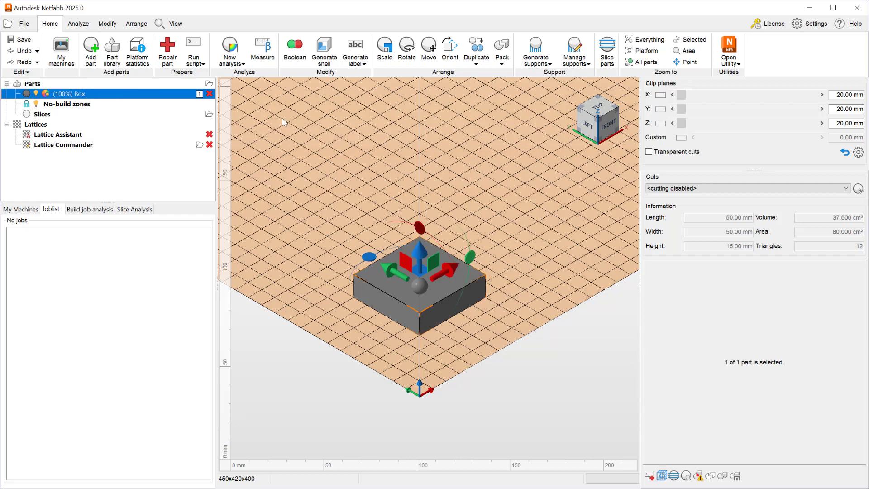
pyautogui.click(579, 172)
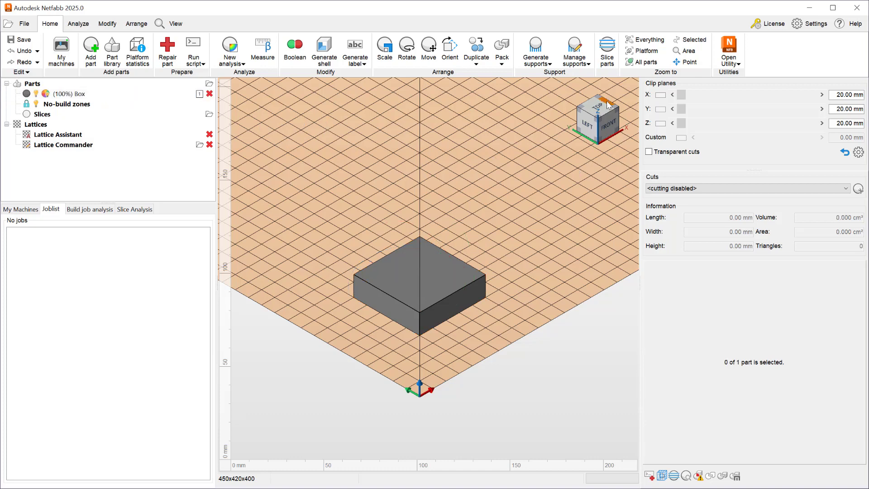
pyautogui.click(598, 108)
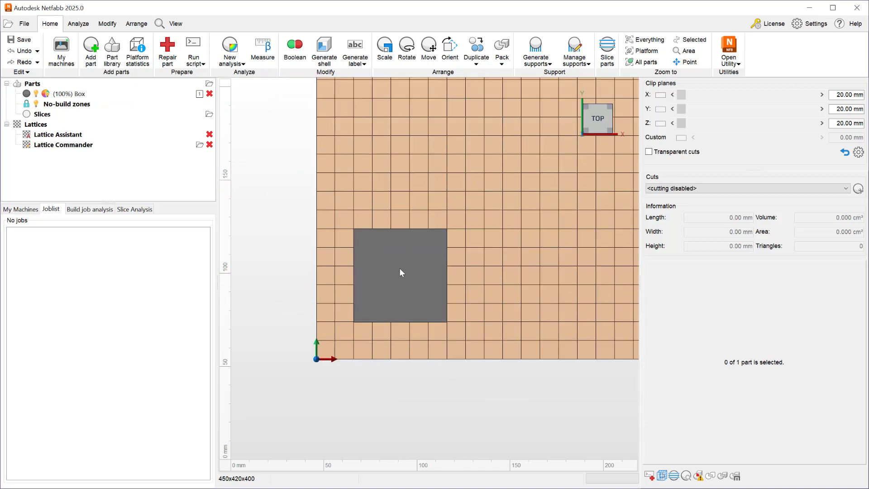
pyautogui.click(399, 268)
pyautogui.click(357, 63)
pyautogui.click(361, 107)
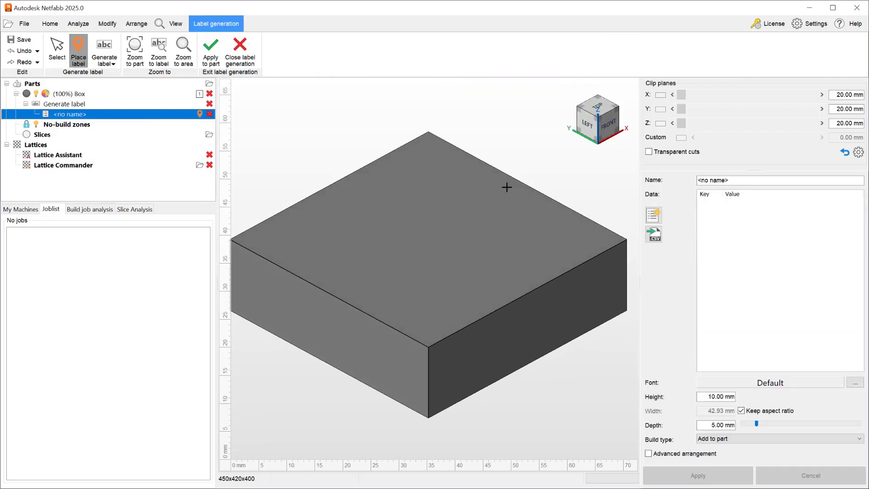
# Step: Generate a numbered label list with prefix "Sn:", start 1 and count 3
pyautogui.click(653, 214)
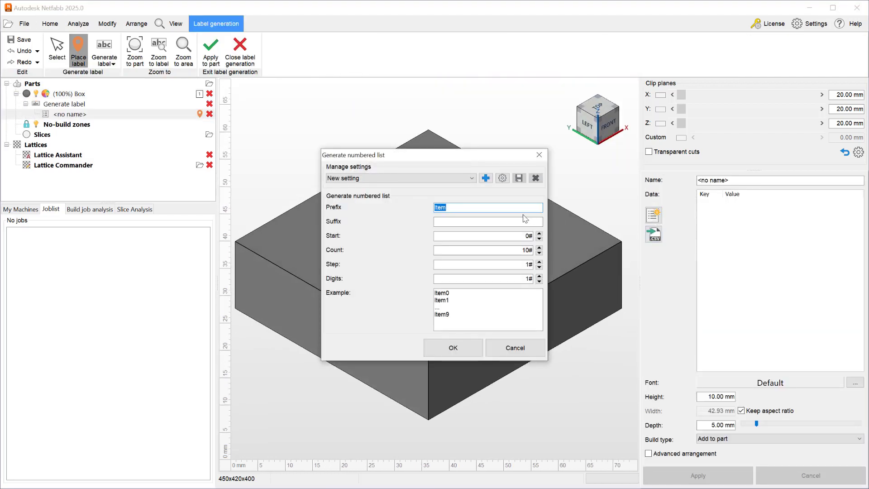
pyautogui.write('Sn:')
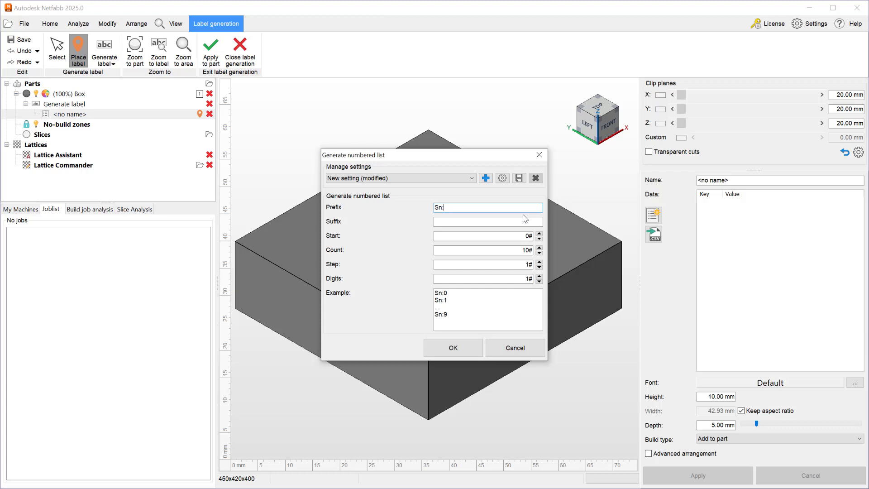
pyautogui.press('Tab')
pyautogui.press('Tab')
pyautogui.write('1')
pyautogui.doubleClick(506, 249)
pyautogui.write('3')
pyautogui.click(521, 236)
pyautogui.click(447, 347)
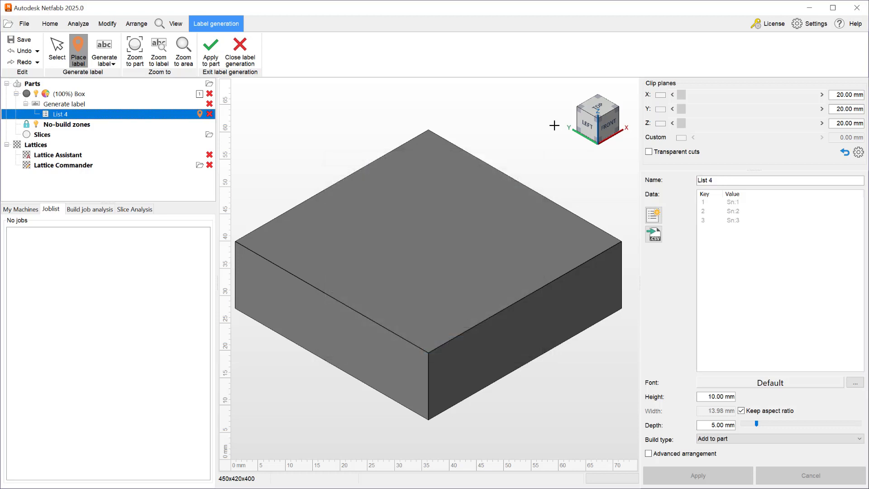
# Step: Place the label at the centre of the box's top face and enlarge it to about 18.8 mm high
pyautogui.click(598, 106)
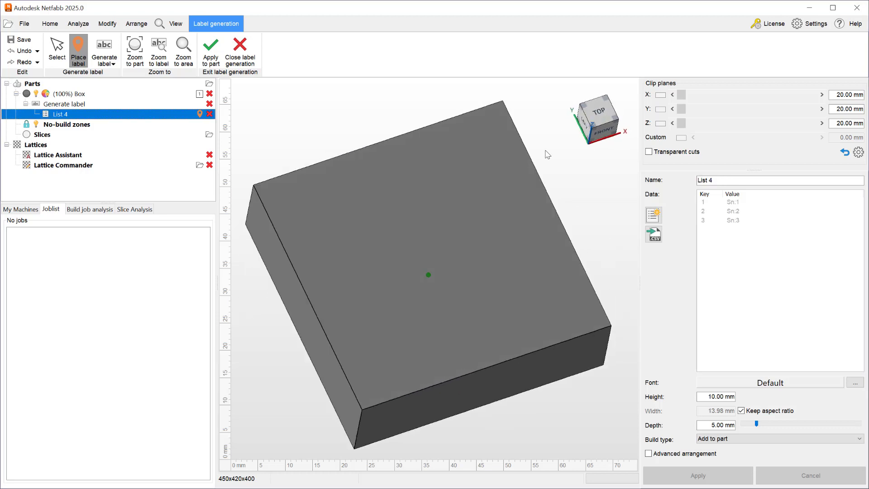
pyautogui.click(397, 245)
pyautogui.moveTo(397, 246); pyautogui.dragTo(427, 273)
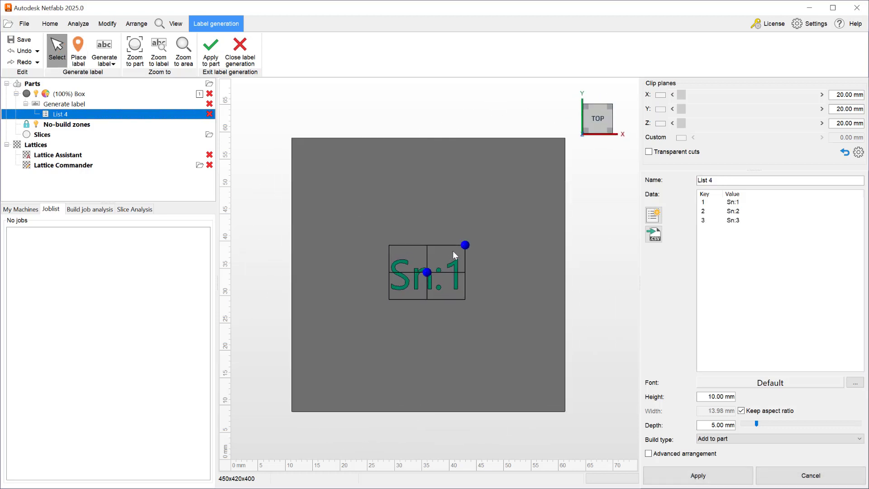
pyautogui.moveTo(464, 245); pyautogui.dragTo(498, 221)
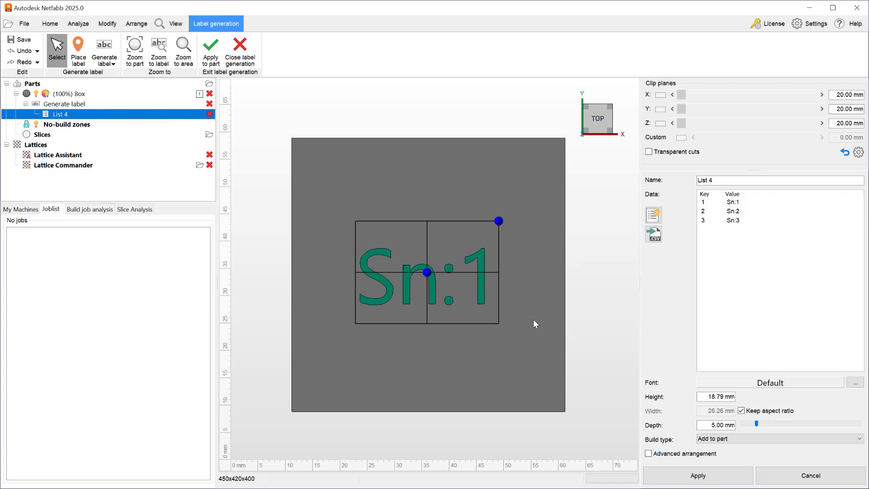
# Step: Set the label depth to 3 mm, keep the build type Add to part, and enable Advanced arrangement
pyautogui.click(705, 426)
pyautogui.write('3')
pyautogui.press('Return')
pyautogui.moveTo(592, 367); pyautogui.dragTo(604, 312, button='right')
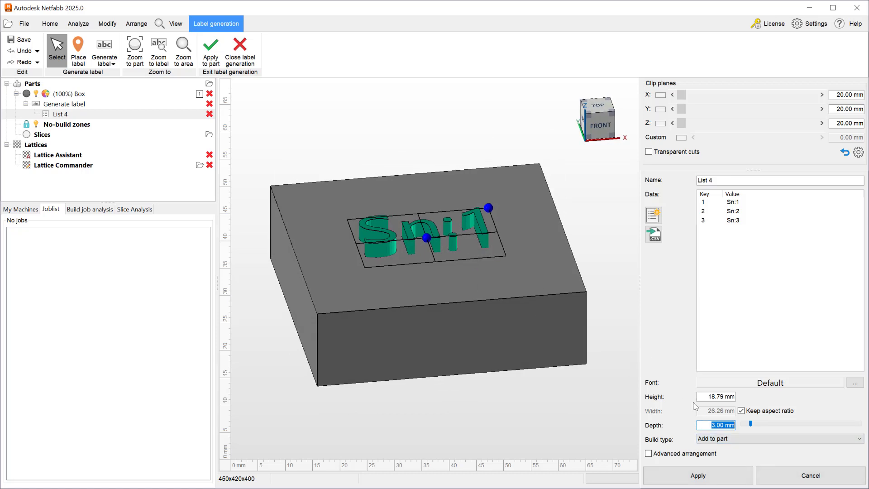
pyautogui.click(724, 439)
pyautogui.click(724, 438)
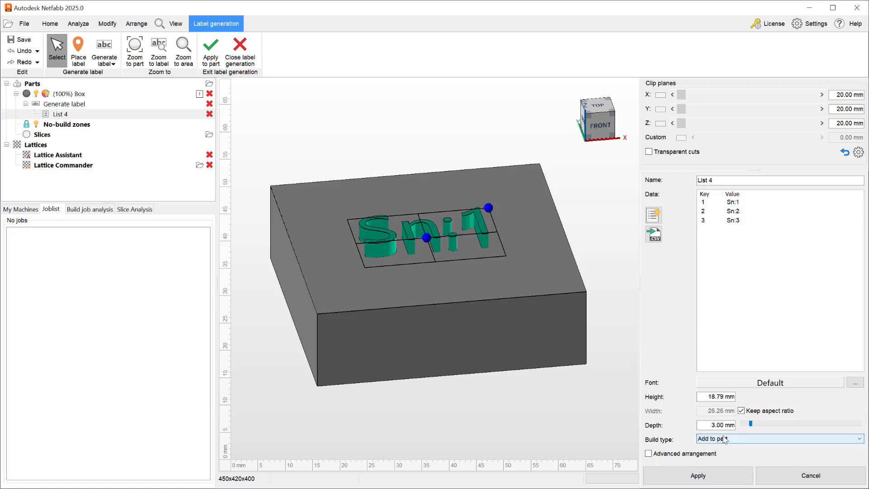
pyautogui.click(648, 453)
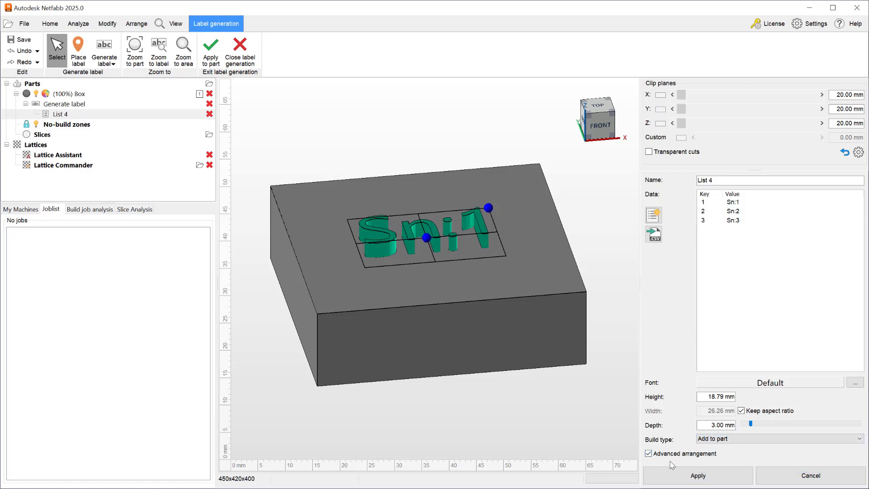
# Step: Apply the labels, removing the old part, and arrange the three parts along positive X only with 25 mm gaps
pyautogui.click(700, 481)
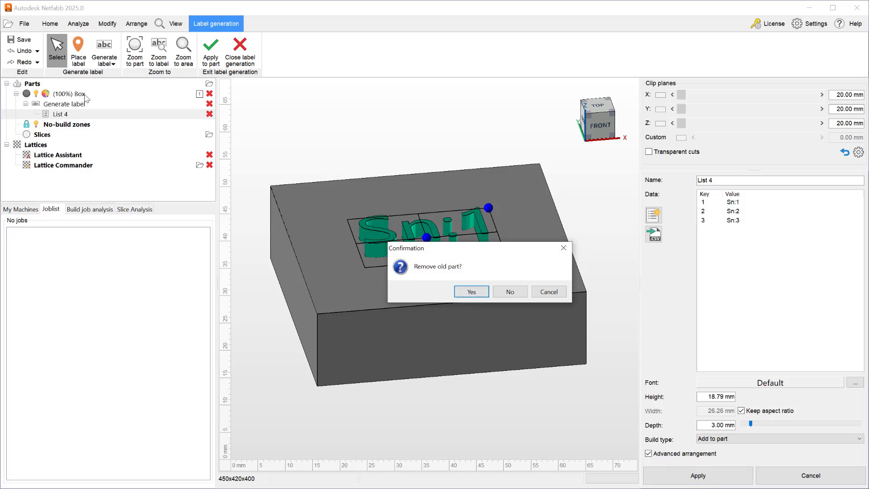
pyautogui.click(472, 291)
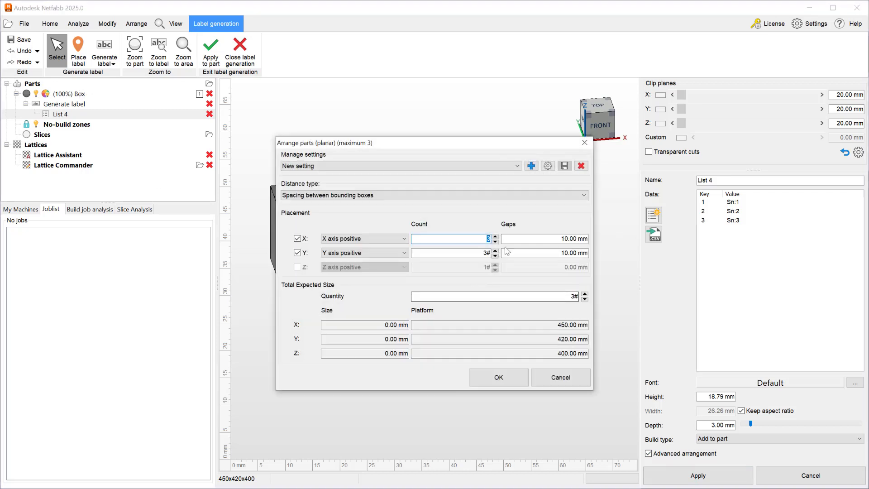
pyautogui.click(559, 240)
pyautogui.doubleClick(559, 240)
pyautogui.write('25')
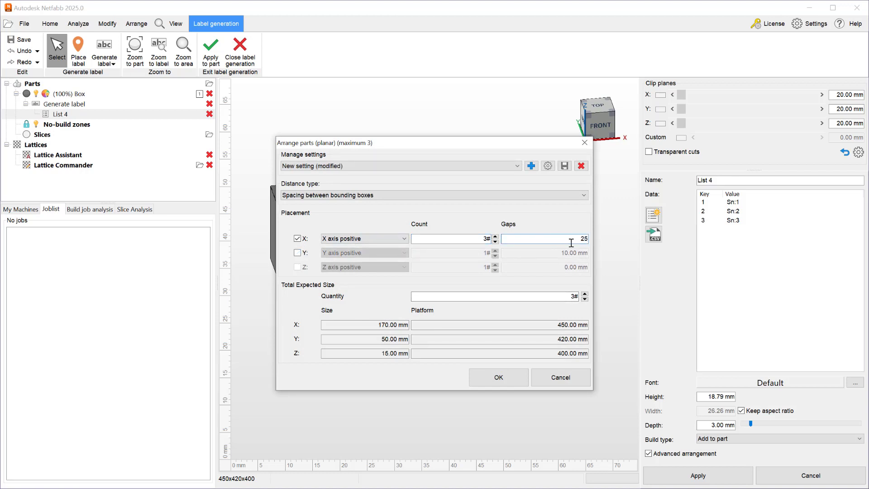
pyautogui.click(515, 376)
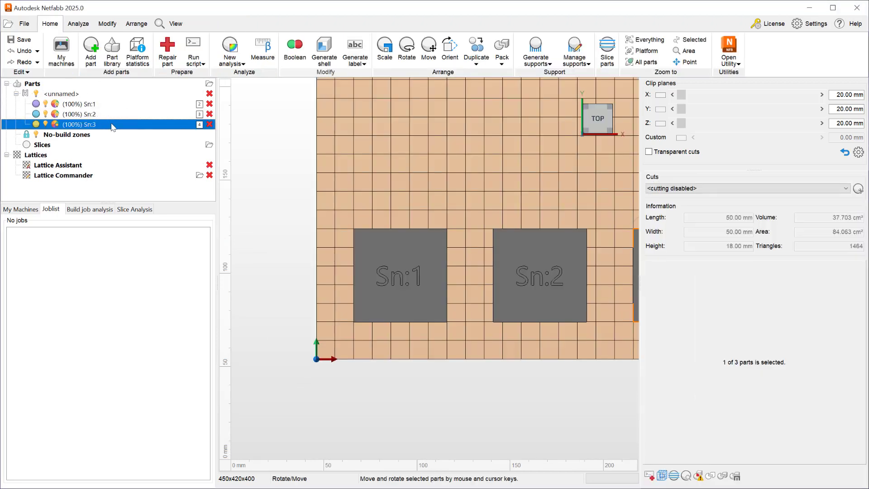
# Step: Examine the labels on the three boxes from an angled view and select the Sn:1 box
pyautogui.click(425, 197)
pyautogui.moveTo(425, 197); pyautogui.dragTo(454, 200, button='right')
pyautogui.scroll(-2, 454, 200)
pyautogui.moveTo(479, 291); pyautogui.dragTo(458, 318, button='right')
pyautogui.click(308, 239)
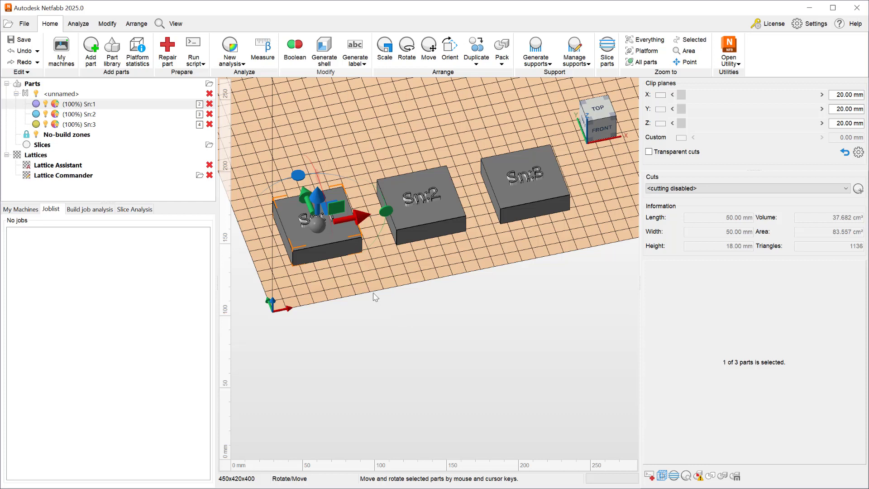
# Step: Run the default SLM support script, Volumes on areas (39/42°), on the Sn:1 box and inspect its supports
pyautogui.click(544, 65)
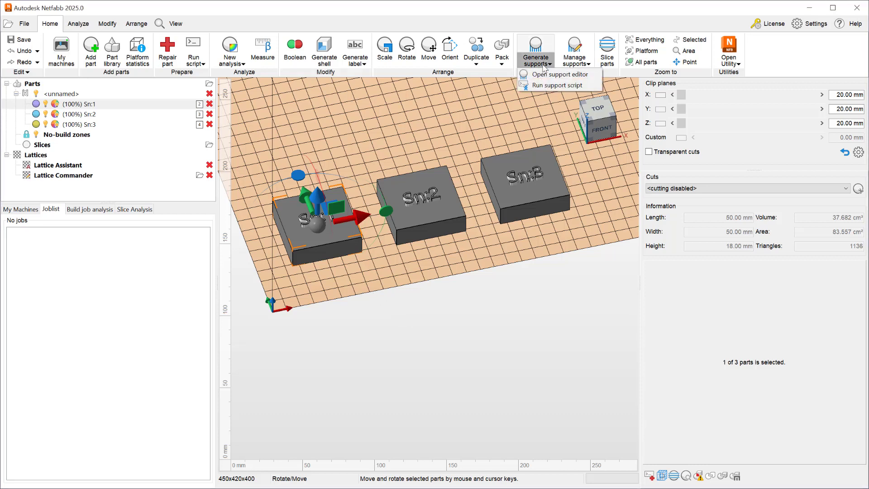
pyautogui.click(540, 86)
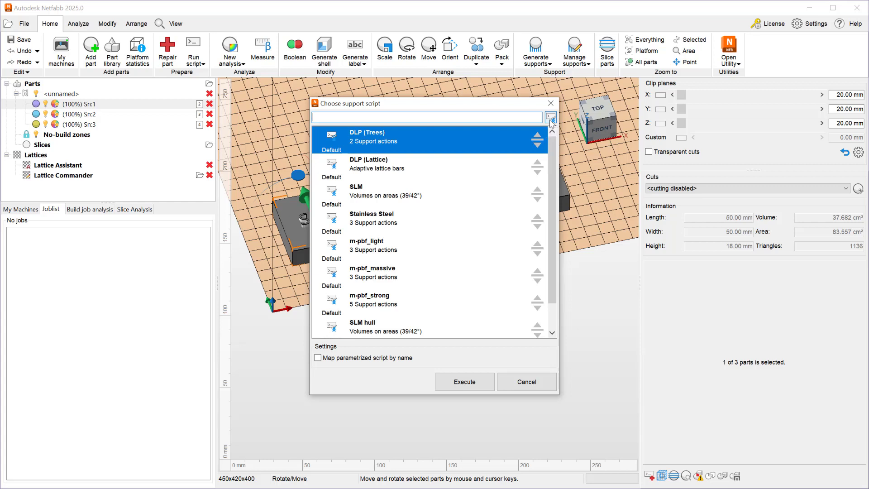
pyautogui.click(392, 194)
pyautogui.click(465, 382)
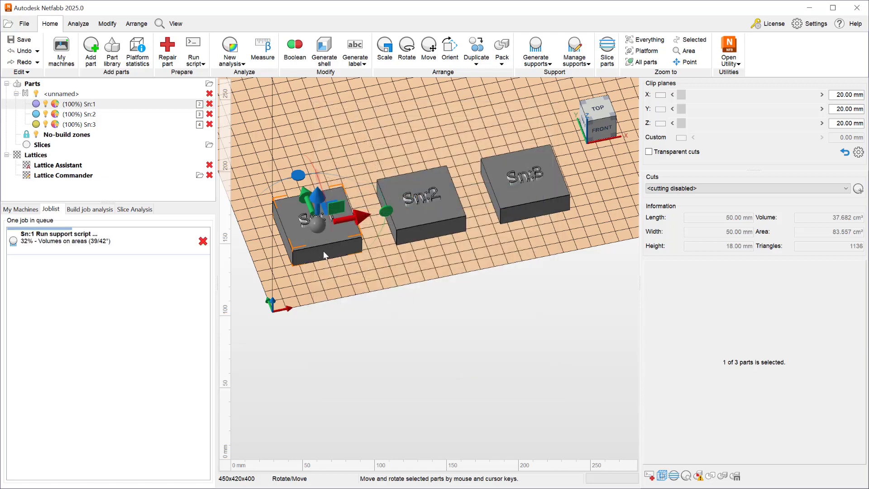
pyautogui.scroll(5, 292, 290)
pyautogui.scroll(-8, 292, 272)
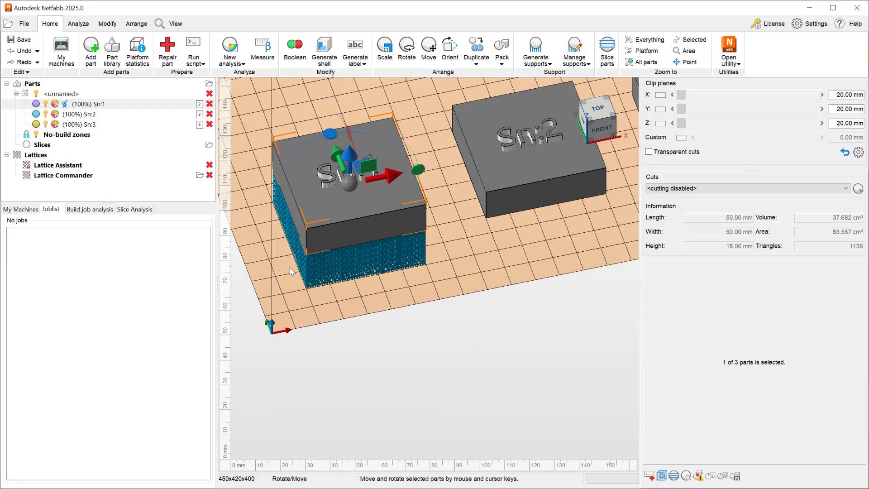
# Step: Run the DLP (Trees) support script on the Sn:2 and Sn:3 boxes together and view their supports
pyautogui.click(471, 199)
pyautogui.keyDown('ctrl'); pyautogui.click(594, 181); pyautogui.keyUp('ctrl')
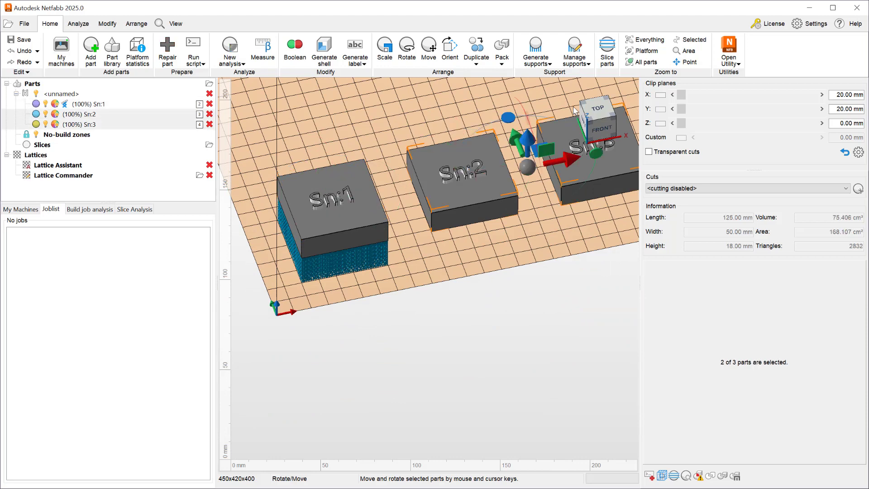
pyautogui.click(536, 61)
pyautogui.click(556, 85)
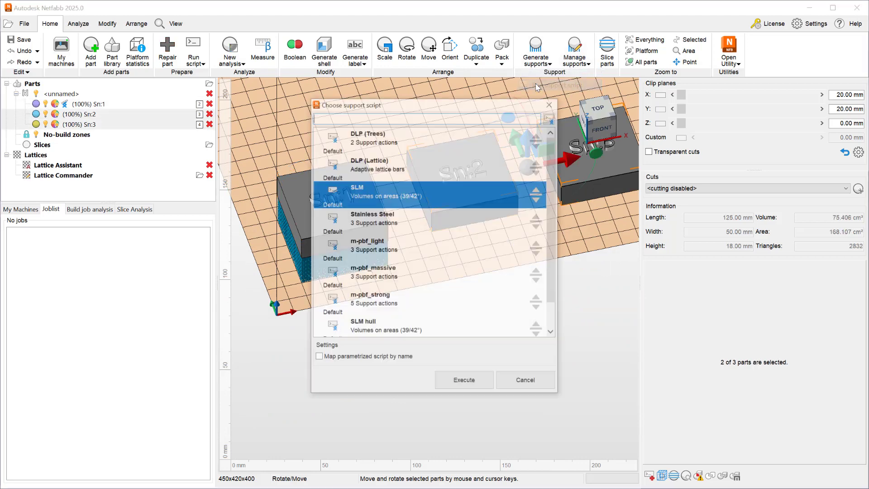
pyautogui.click(369, 141)
pyautogui.click(452, 385)
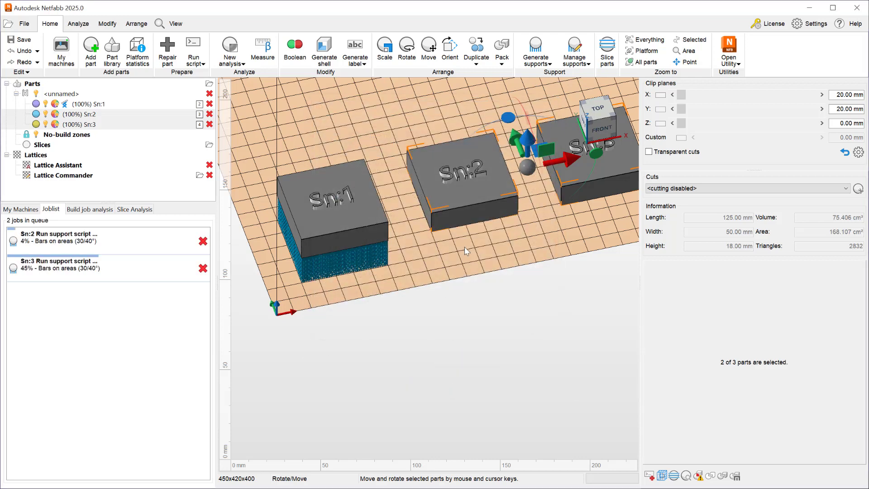
pyautogui.moveTo(526, 275); pyautogui.dragTo(493, 330, button='right')
pyautogui.click(494, 332)
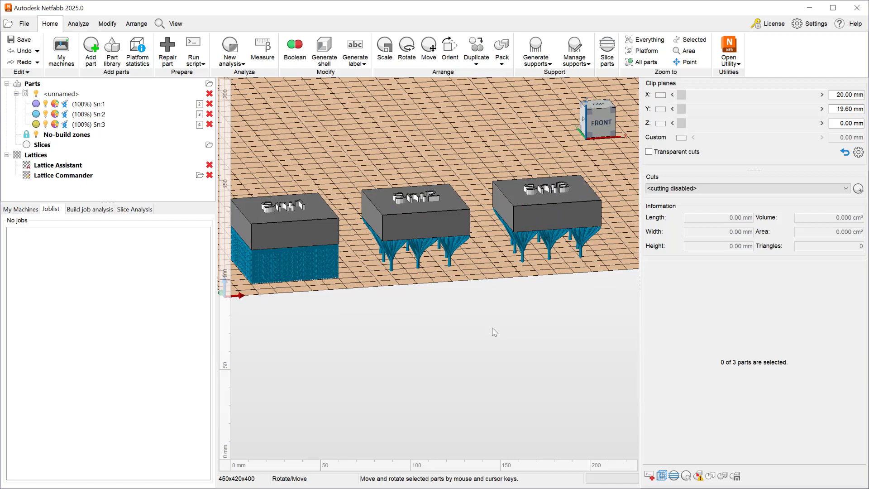
# Step: Remove the attached supports from all three boxes at once
pyautogui.click(314, 233)
pyautogui.keyDown('ctrl'); pyautogui.click(421, 222); pyautogui.keyUp('ctrl')
pyautogui.keyDown('ctrl'); pyautogui.click(547, 212); pyautogui.keyUp('ctrl')
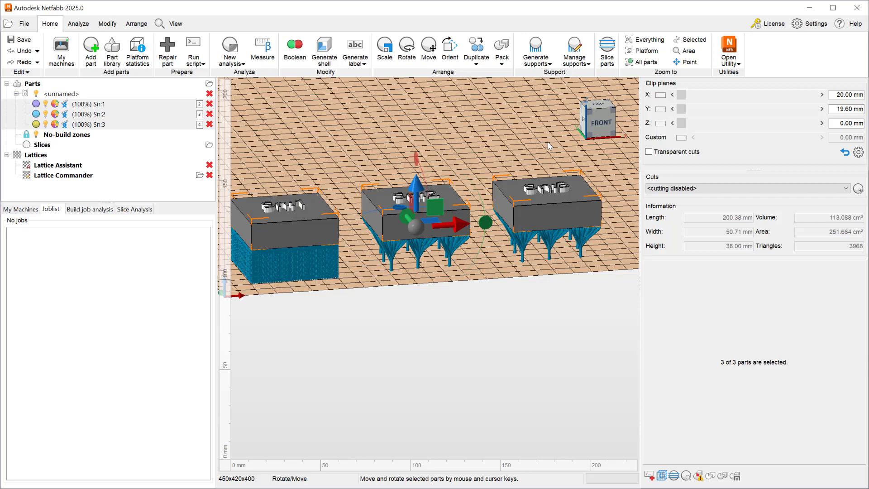
pyautogui.click(569, 67)
pyautogui.click(582, 118)
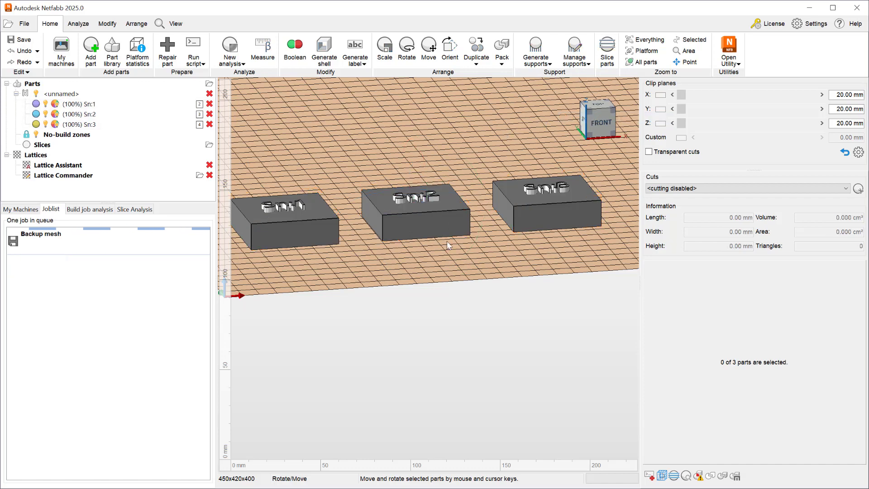
# Step: Open the support editor for the Sn:1 box and create a new support script named Custom
pyautogui.moveTo(441, 263); pyautogui.dragTo(451, 340, button='right')
pyautogui.click(316, 287)
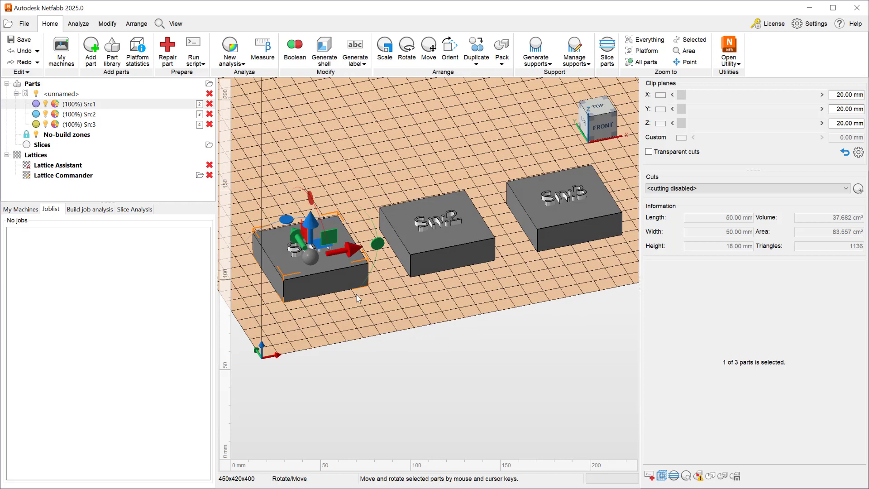
pyautogui.click(548, 64)
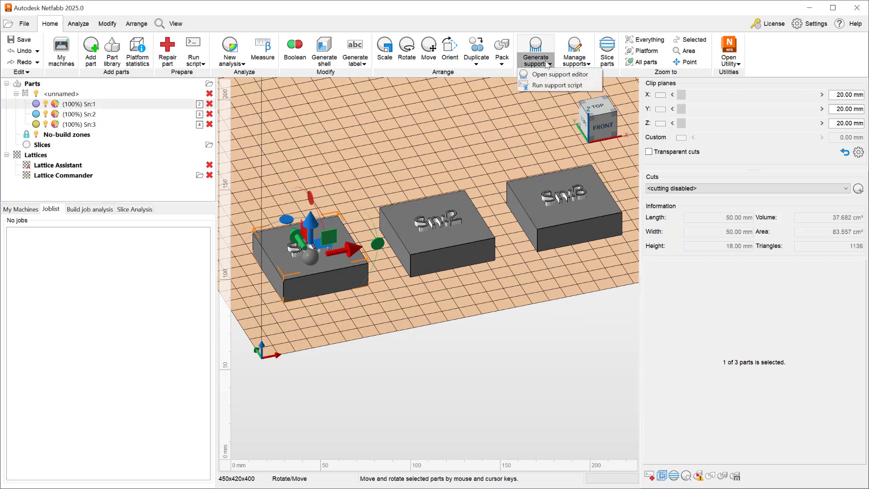
pyautogui.click(547, 78)
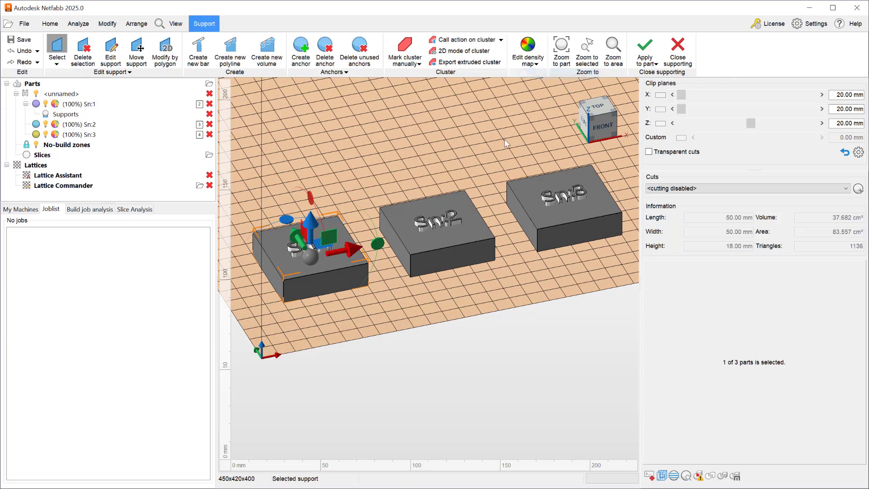
pyautogui.click(821, 190)
pyautogui.write('Custom')
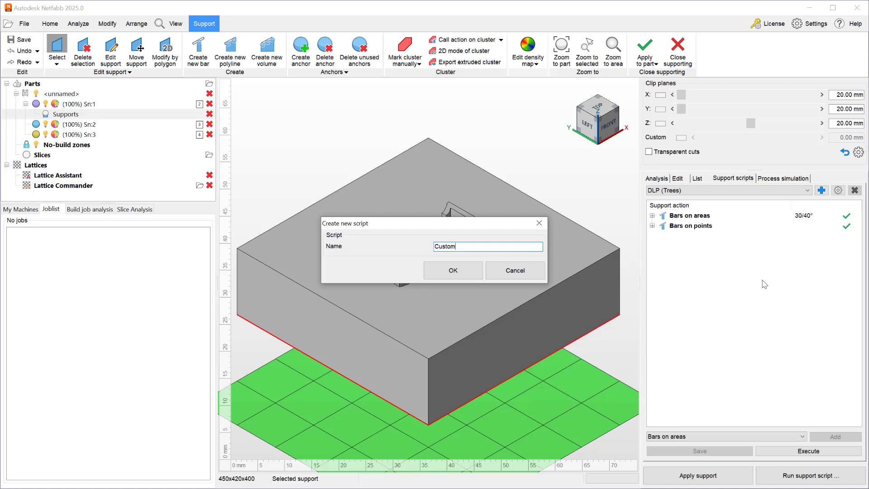
pyautogui.click(455, 277)
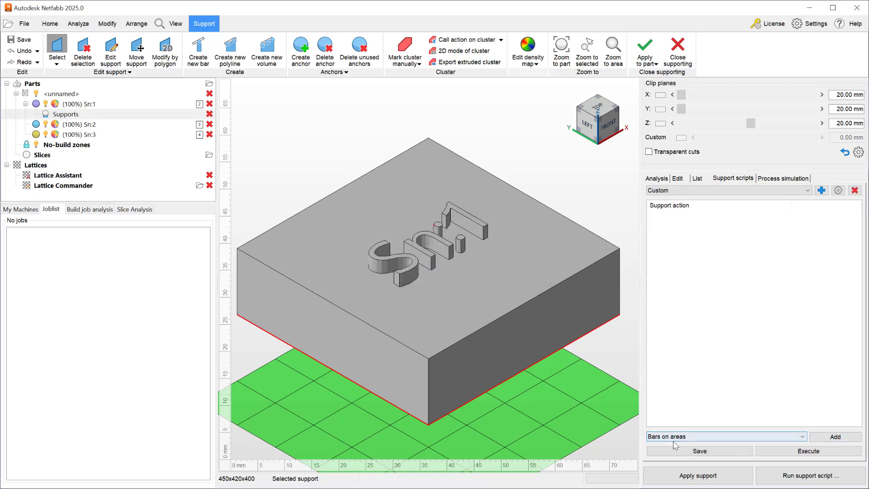
# Step: Add a Bars on areas action to the Custom script and close the support editor
pyautogui.click(834, 437)
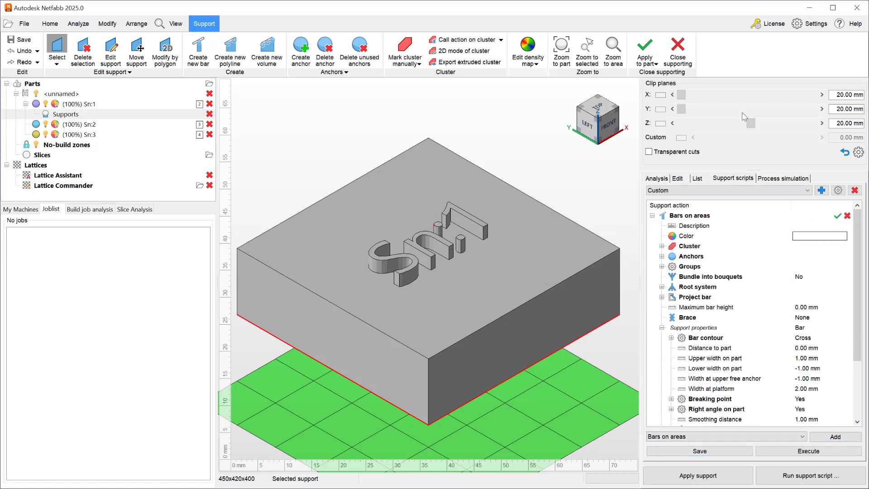
pyautogui.click(679, 61)
pyautogui.click(471, 334)
# Step: Run the user-defined Custom support script with its Bars on areas action on the Sn:1 box
pyautogui.click(316, 280)
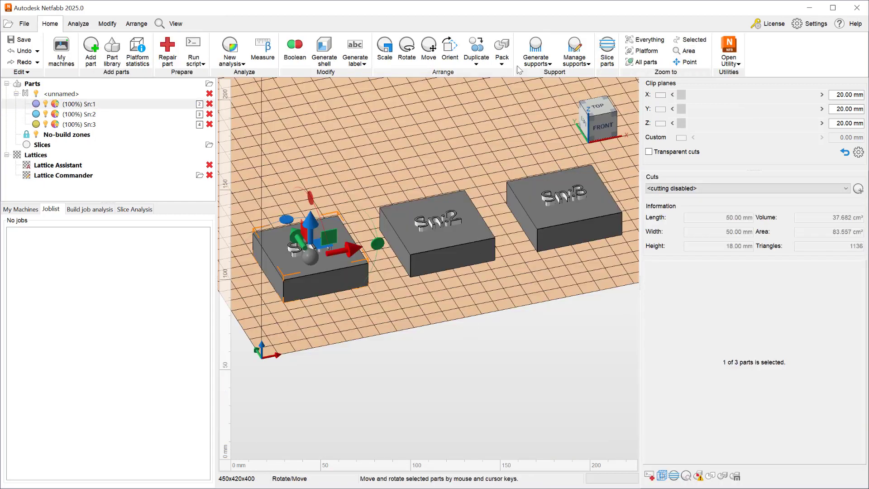
pyautogui.click(536, 61)
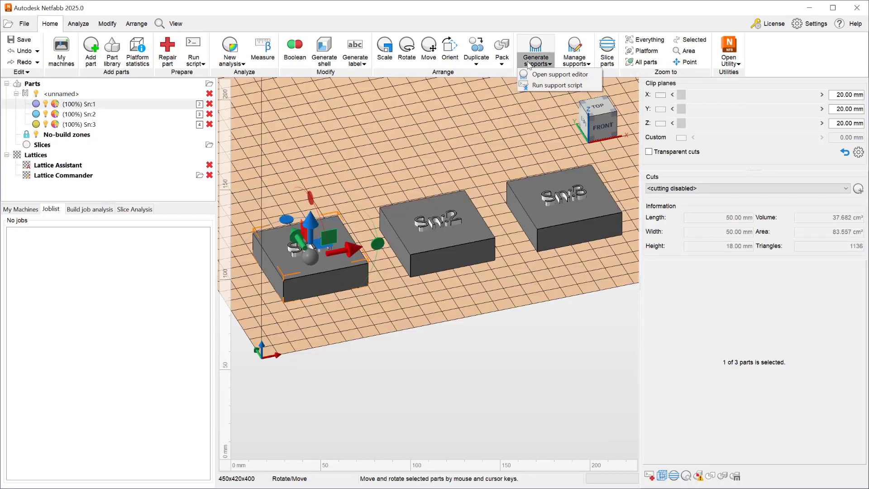
pyautogui.click(538, 85)
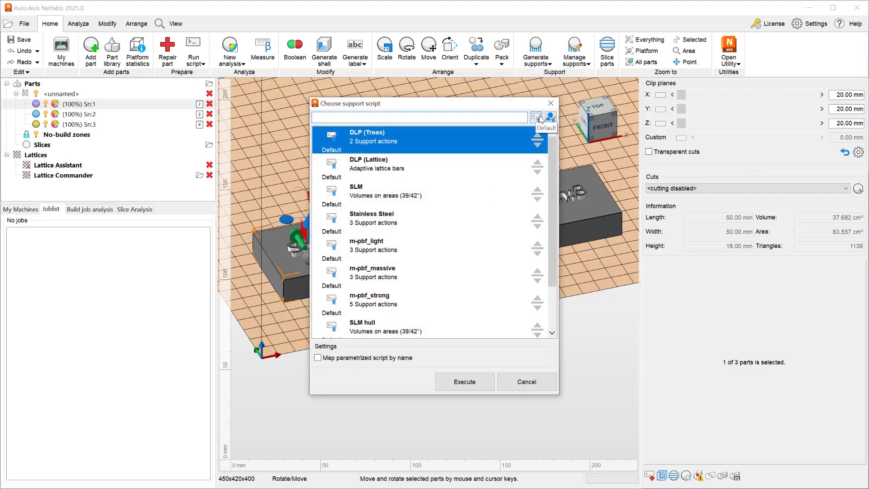
pyautogui.click(550, 118)
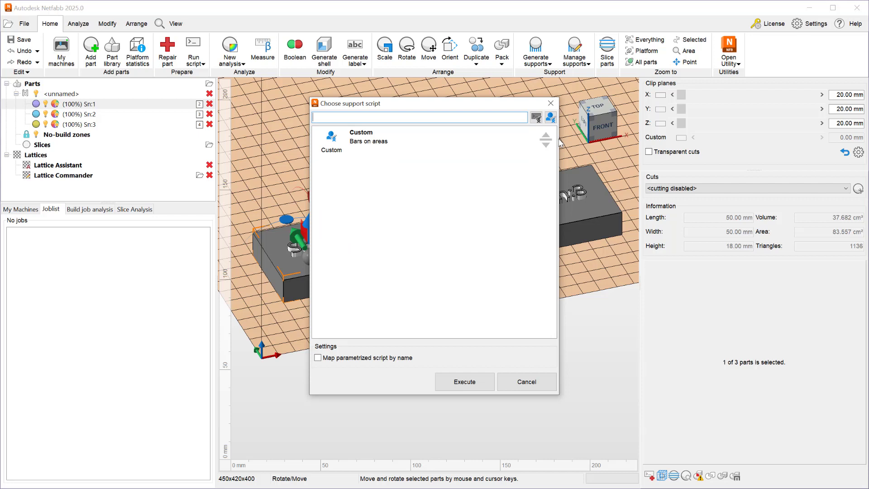
pyautogui.click(389, 137)
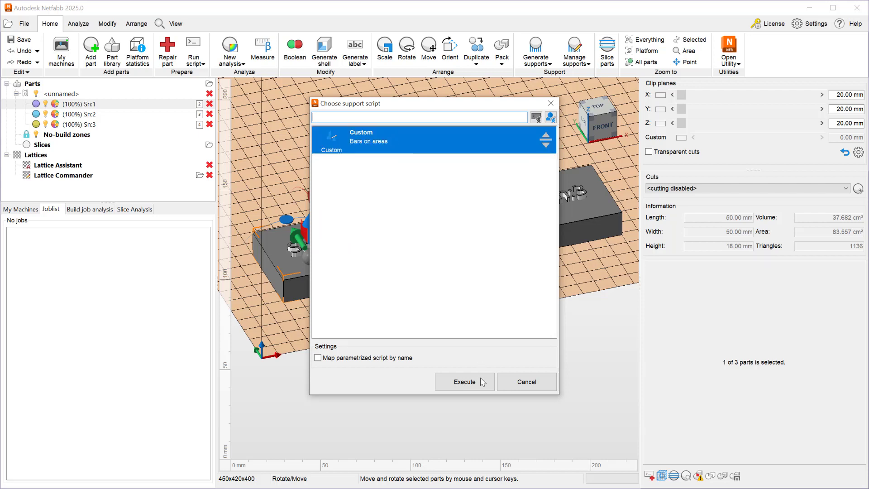
pyautogui.click(464, 381)
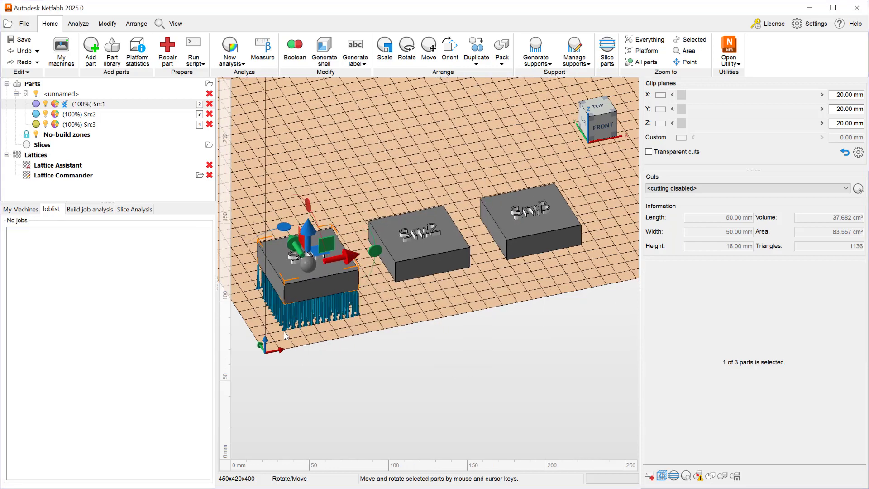
# Step: Inspect the bar supports under the Sn:1 box up close and remove the attached support
pyautogui.press('1')
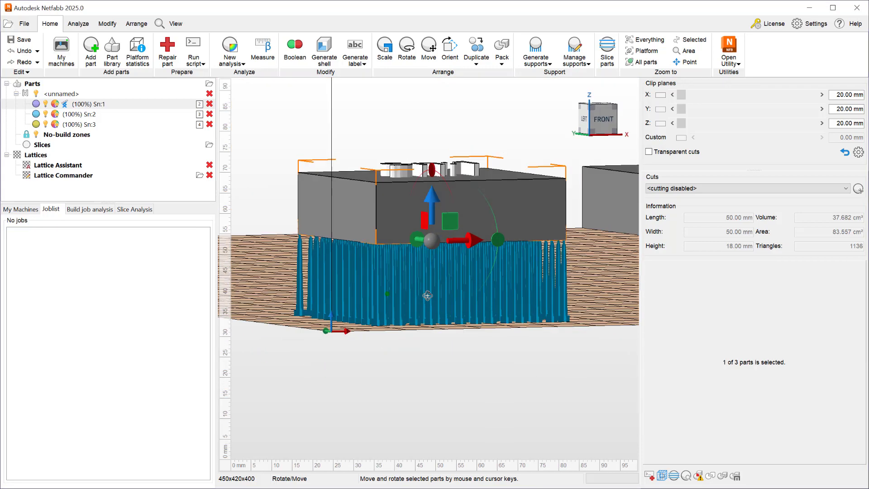
pyautogui.moveTo(428, 290); pyautogui.dragTo(498, 366, button='right')
pyautogui.moveTo(498, 365); pyautogui.dragTo(447, 377, button='middle')
pyautogui.click(574, 50)
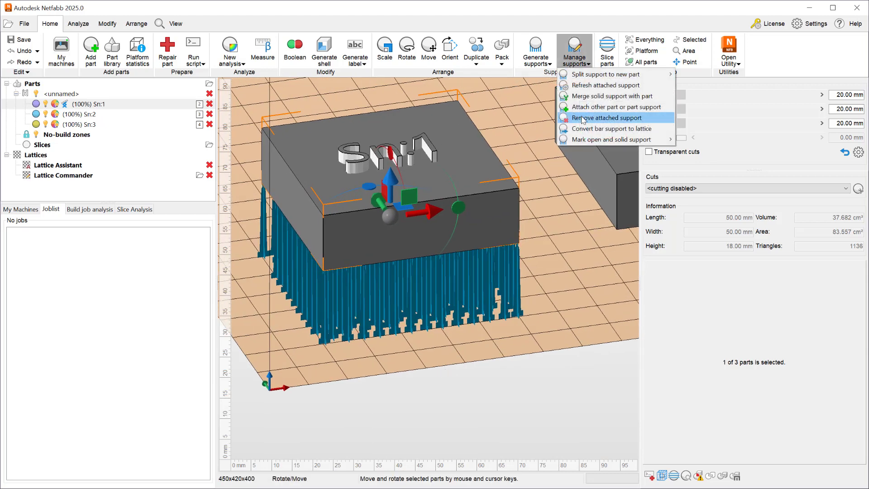
pyautogui.click(582, 119)
pyautogui.click(499, 300)
# Step: Reopen the Sn:1 box in the support editor and open parametrized execution of the Custom script
pyautogui.scroll(-3, 499, 300)
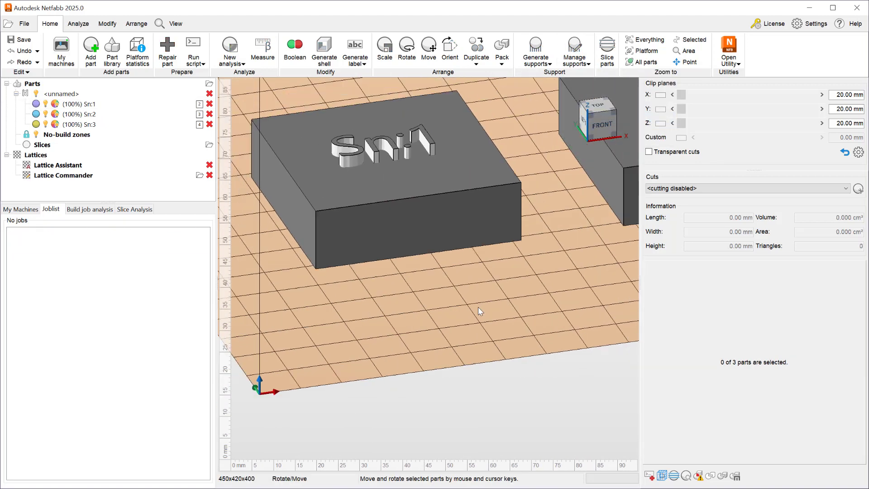
pyautogui.scroll(-3, 419, 303)
pyautogui.moveTo(419, 303); pyautogui.dragTo(392, 294, button='middle')
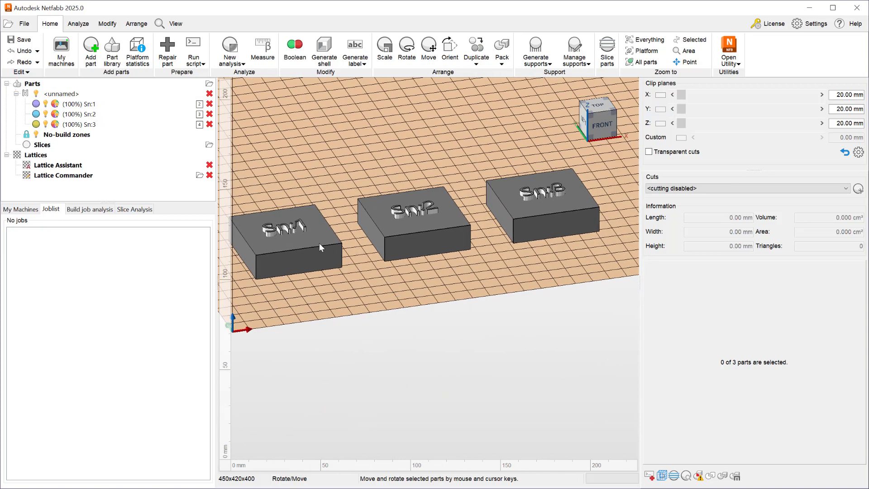
pyautogui.click(320, 243)
pyautogui.click(536, 60)
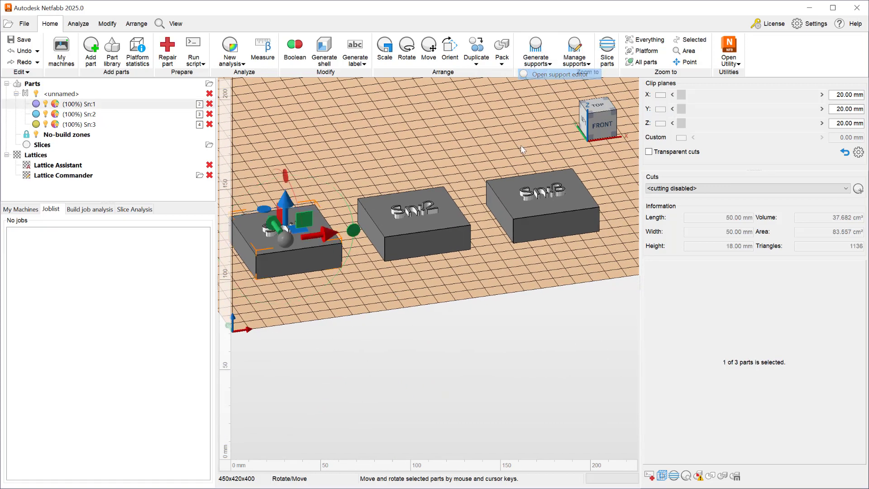
pyautogui.click(535, 75)
pyautogui.click(682, 216)
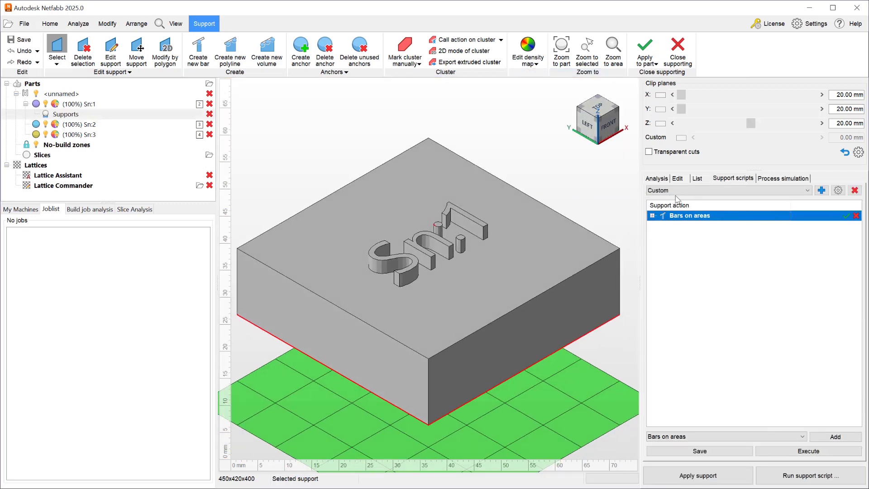
pyautogui.click(837, 192)
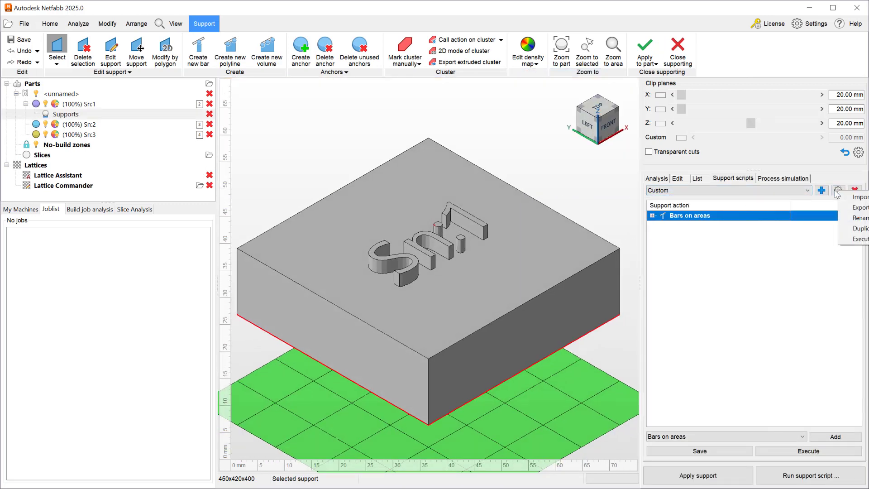
pyautogui.click(859, 239)
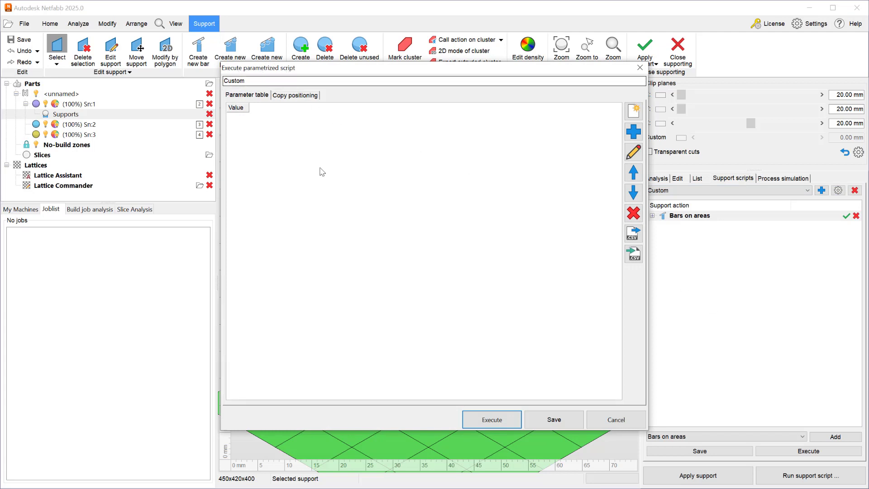
# Step: Generate a parameter template for the Custom script with the Brace Type and Bar contour parameters
pyautogui.click(634, 110)
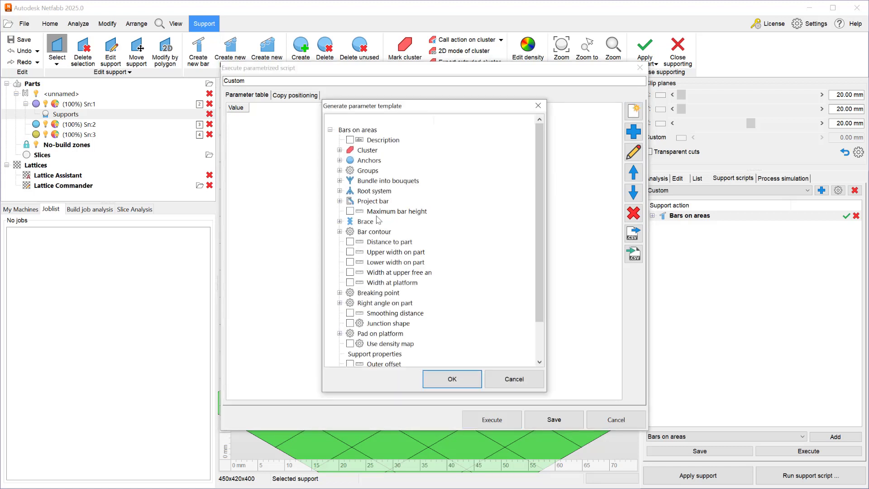
pyautogui.click(340, 231)
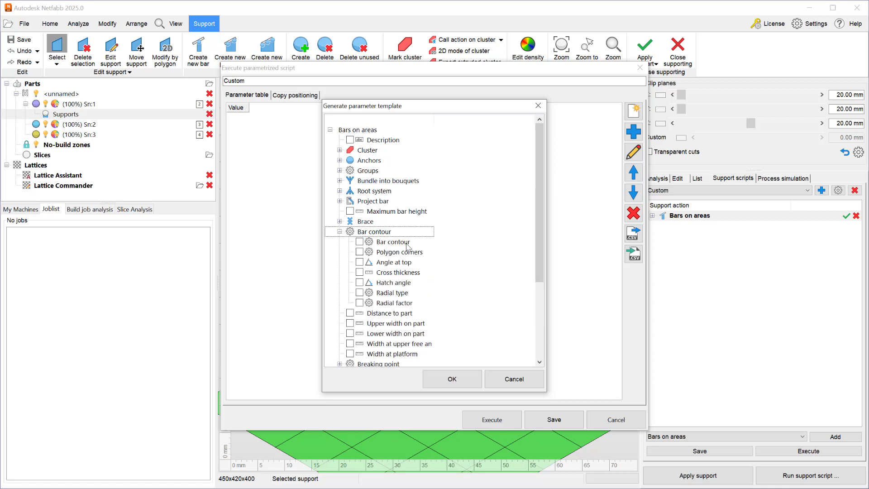
pyautogui.click(359, 241)
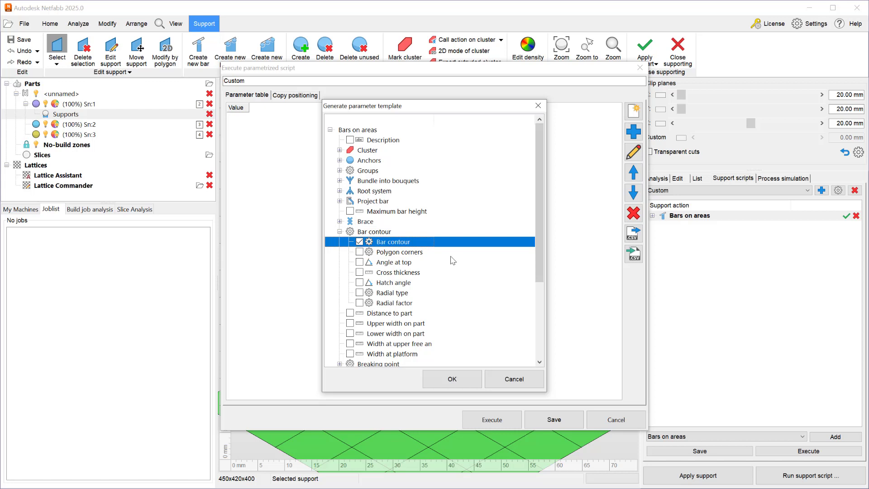
pyautogui.click(340, 221)
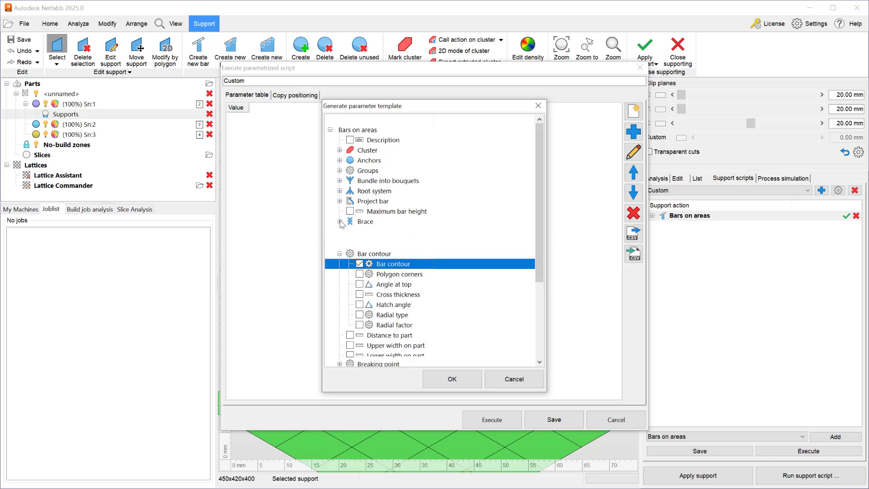
pyautogui.click(360, 231)
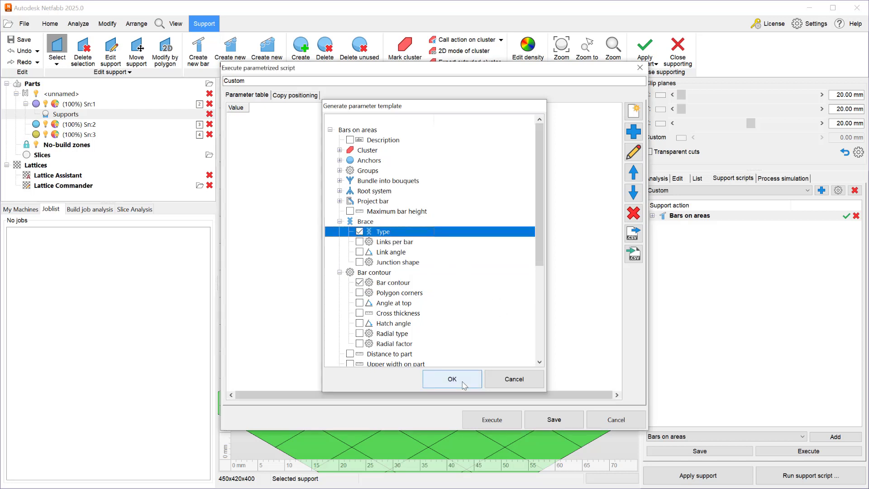
pyautogui.click(452, 379)
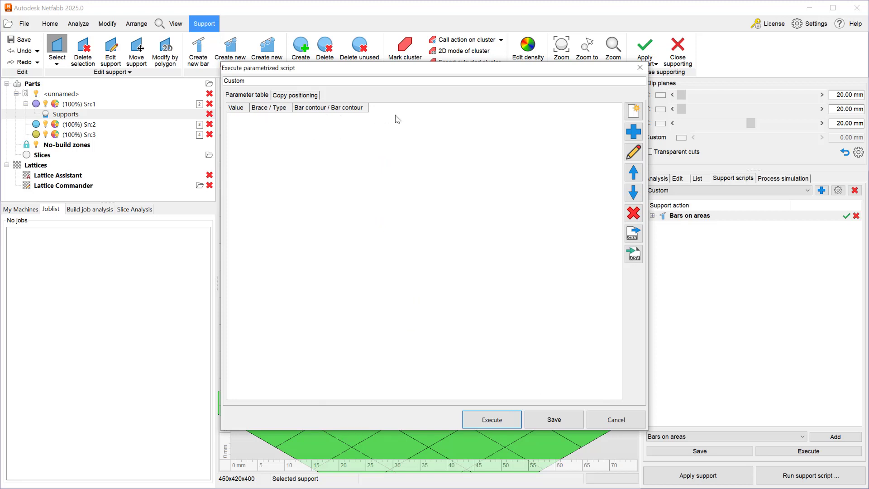
# Step: Add a parameter table entry with value Sn:1, brace type None and bar contour Solid bar
pyautogui.click(632, 133)
pyautogui.click(452, 130)
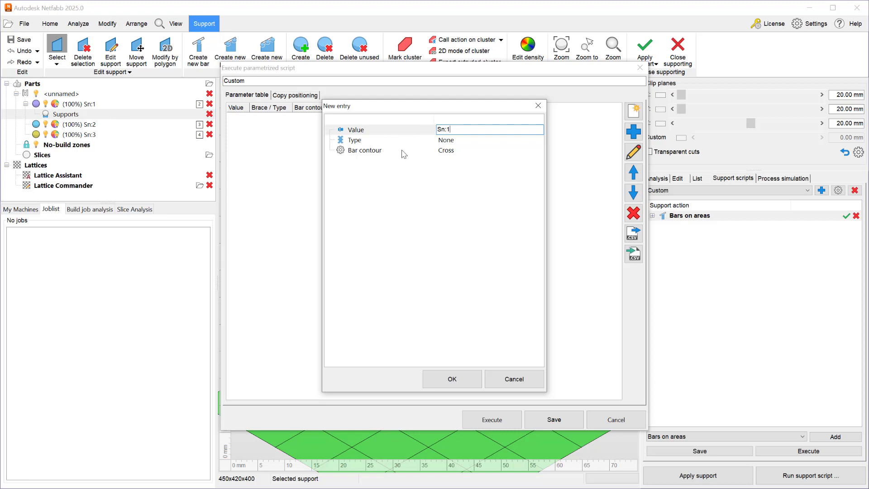
pyautogui.click(457, 141)
pyautogui.click(458, 142)
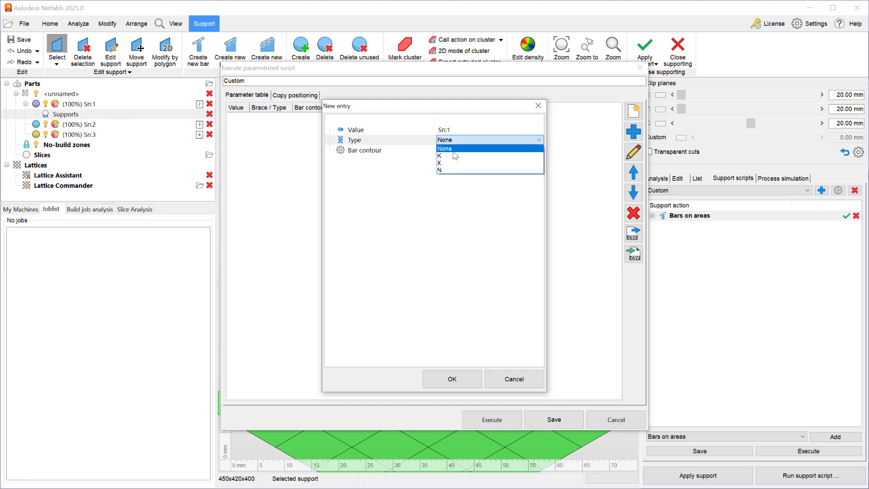
pyautogui.click(453, 152)
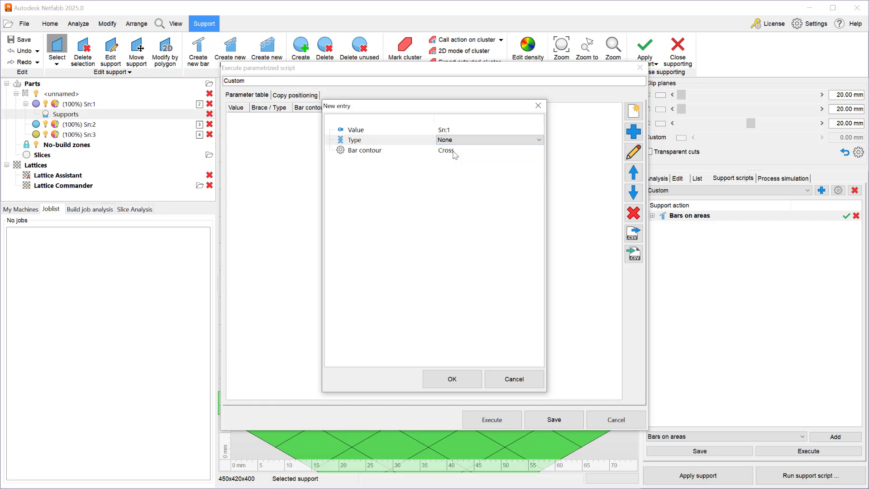
pyautogui.click(453, 152)
pyautogui.click(452, 153)
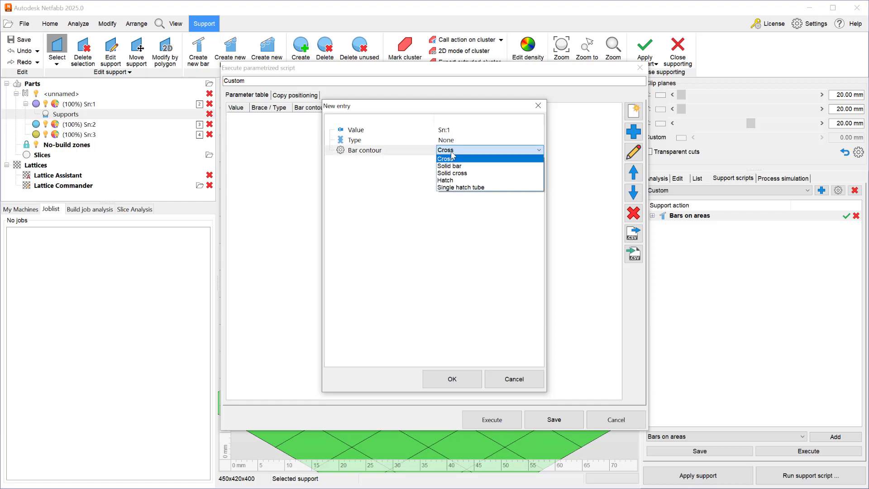
pyautogui.click(454, 167)
pyautogui.click(469, 379)
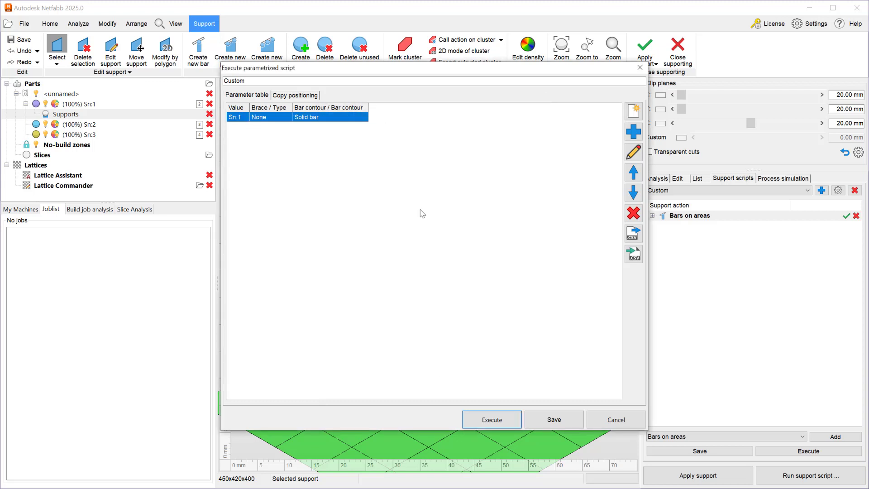
# Step: Add a parameter table entry with value Sn:2, brace type K and bar contour Solid bar
pyautogui.click(634, 132)
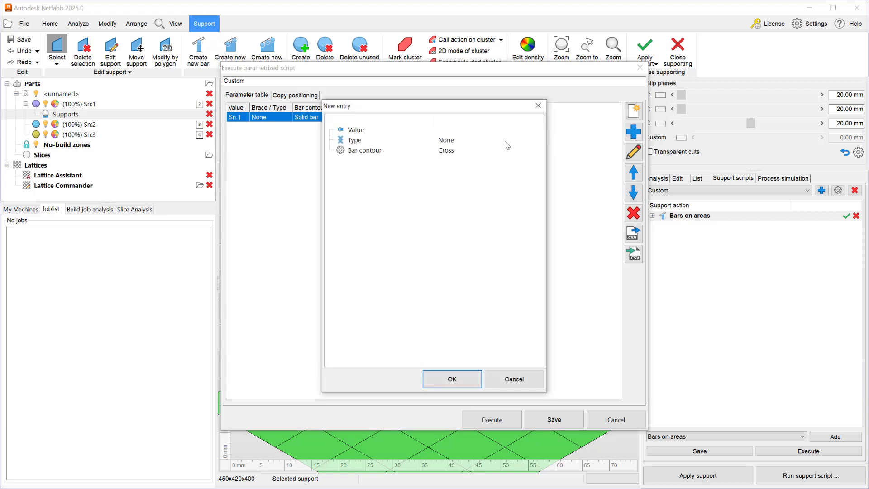
pyautogui.click(452, 131)
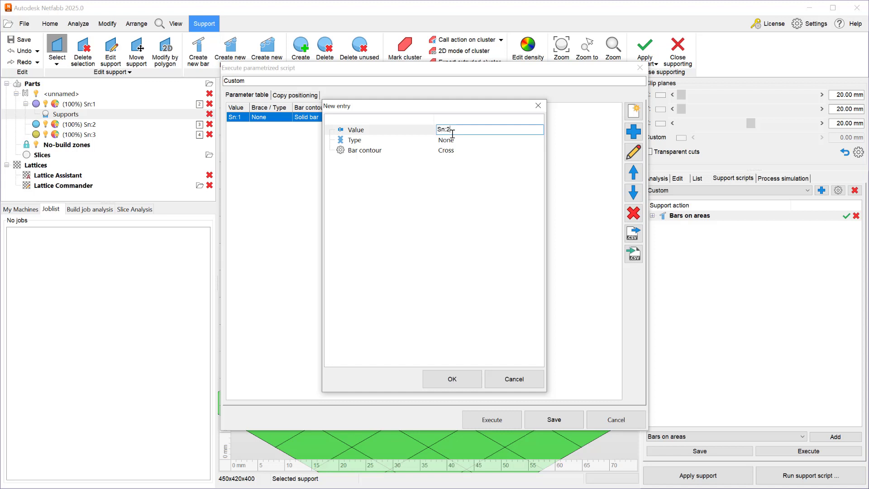
pyautogui.write('Sn:2')
pyautogui.press('Return')
pyautogui.click(458, 143)
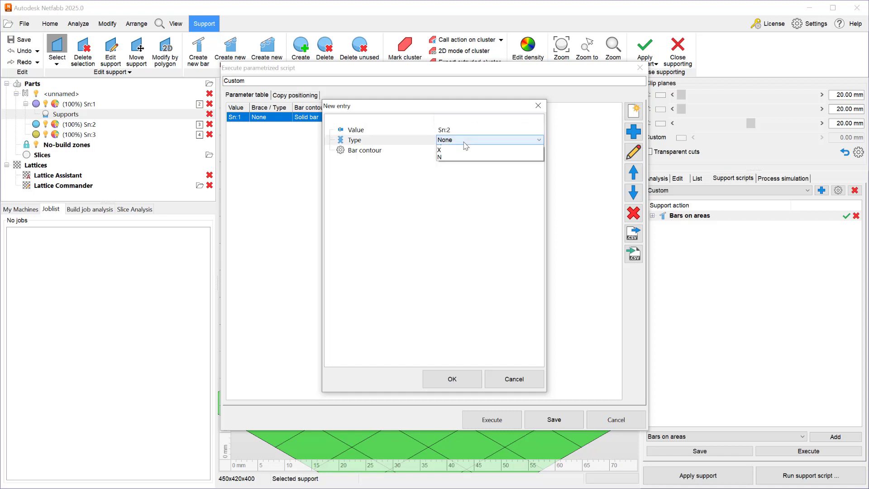
pyautogui.click(459, 159)
pyautogui.click(459, 151)
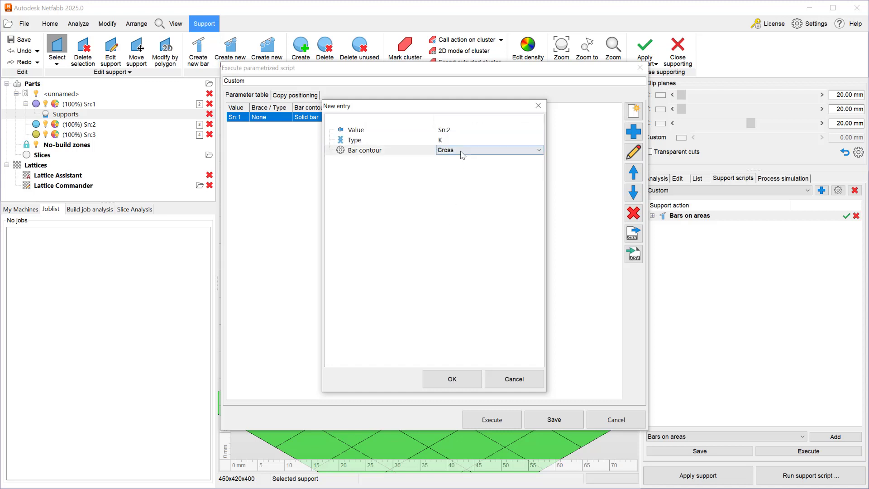
pyautogui.click(458, 151)
pyautogui.click(460, 159)
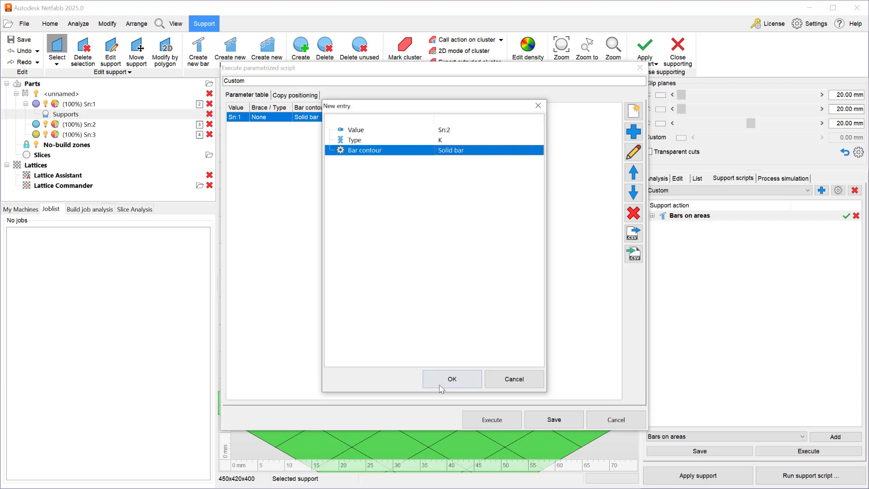
pyautogui.click(452, 379)
# Step: Add a parameter table entry with value Sn:3, brace type X and bar contour Cross
pyautogui.click(633, 137)
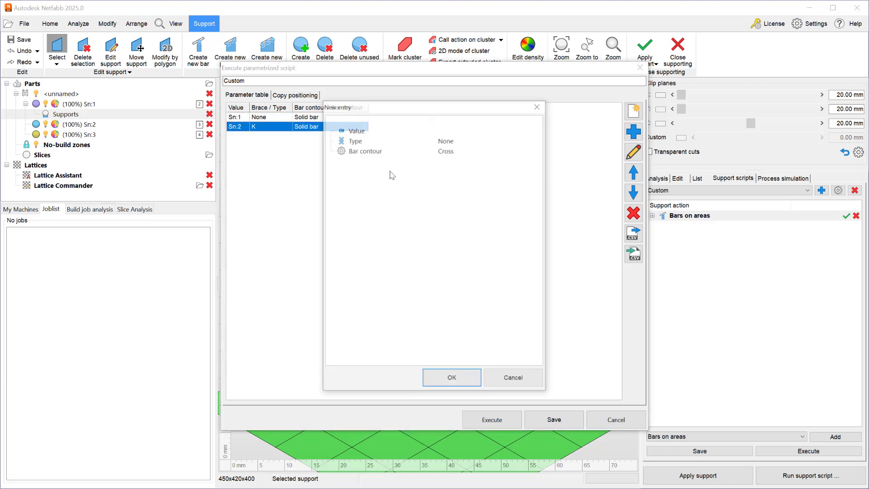
pyautogui.click(447, 131)
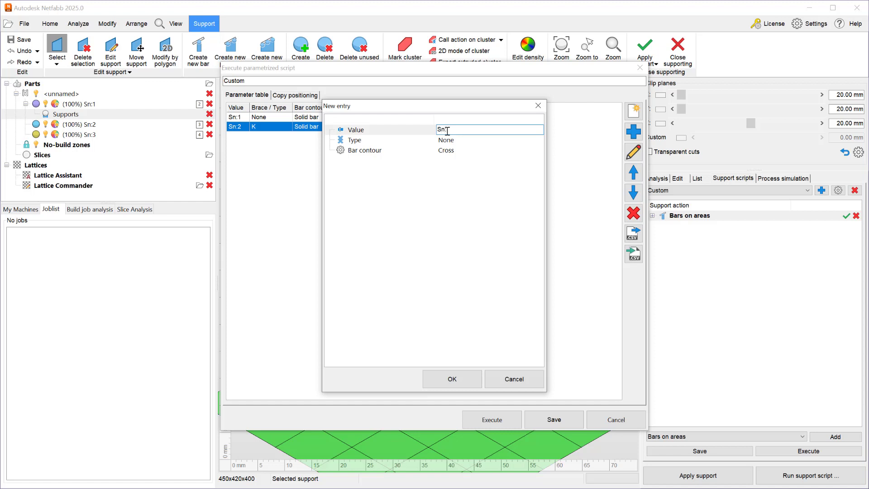
pyautogui.write('Sn:3')
pyautogui.click(468, 141)
pyautogui.click(469, 140)
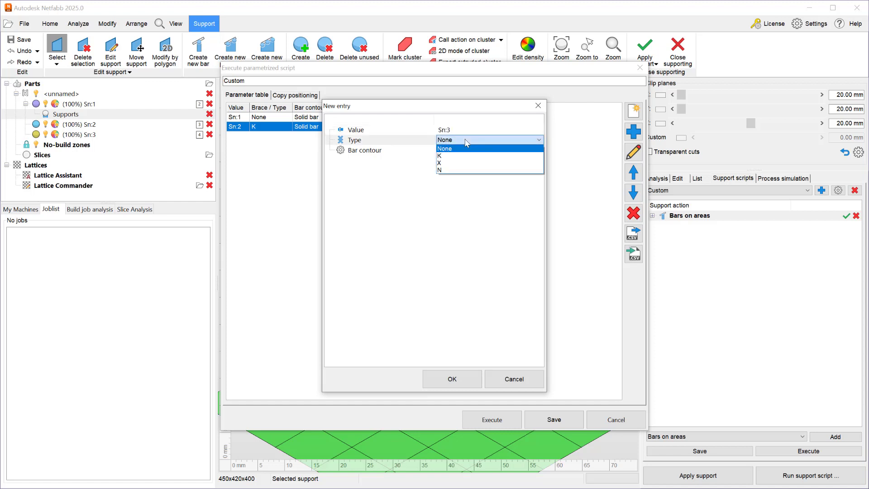
pyautogui.click(458, 163)
pyautogui.click(467, 151)
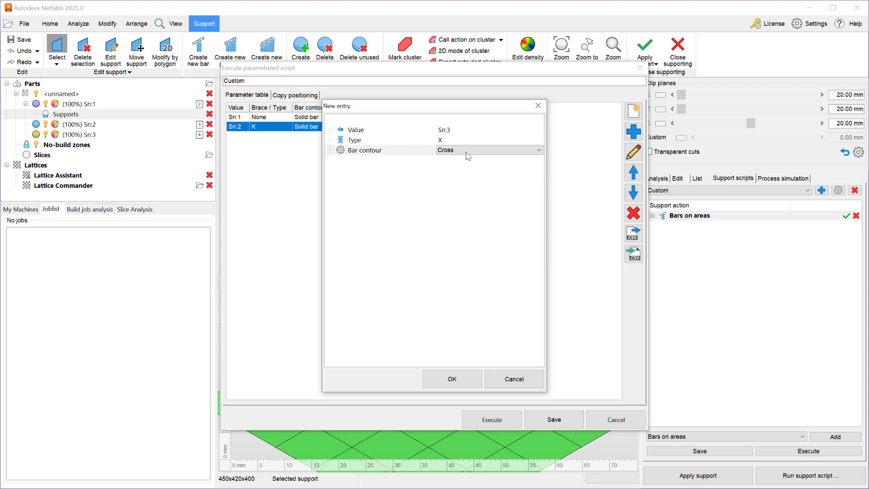
pyautogui.click(466, 151)
pyautogui.click(466, 157)
pyautogui.click(471, 150)
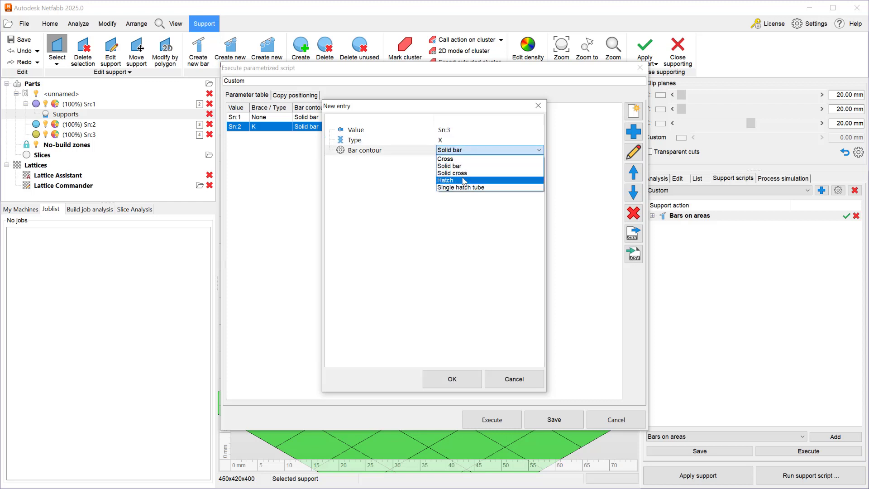
pyautogui.click(471, 159)
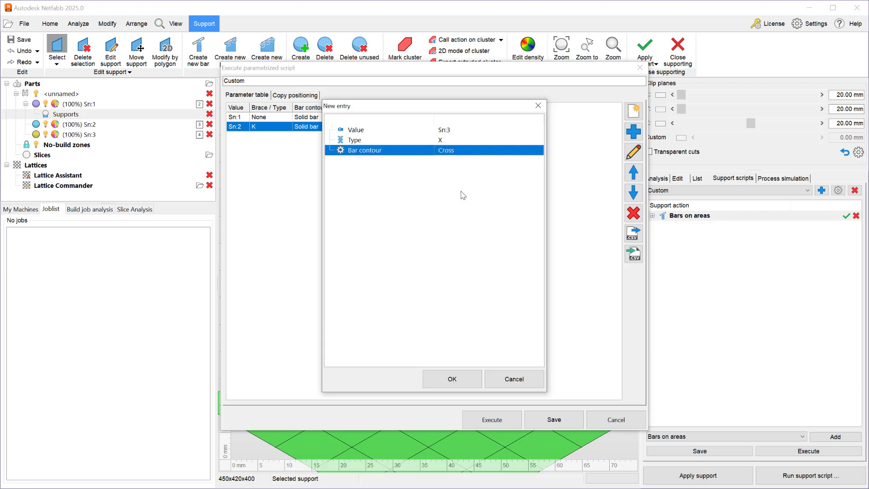
pyautogui.click(457, 384)
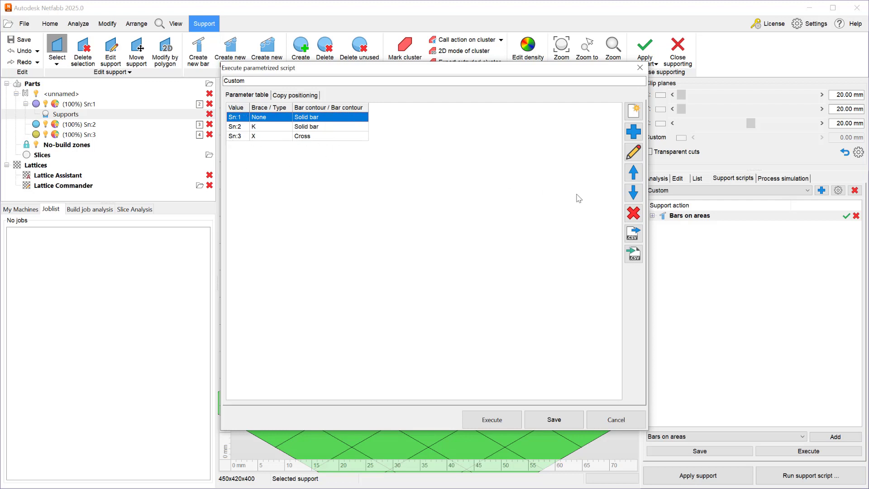
# Step: Save the parameter table and the Custom support script, and close the support editor
pyautogui.click(550, 420)
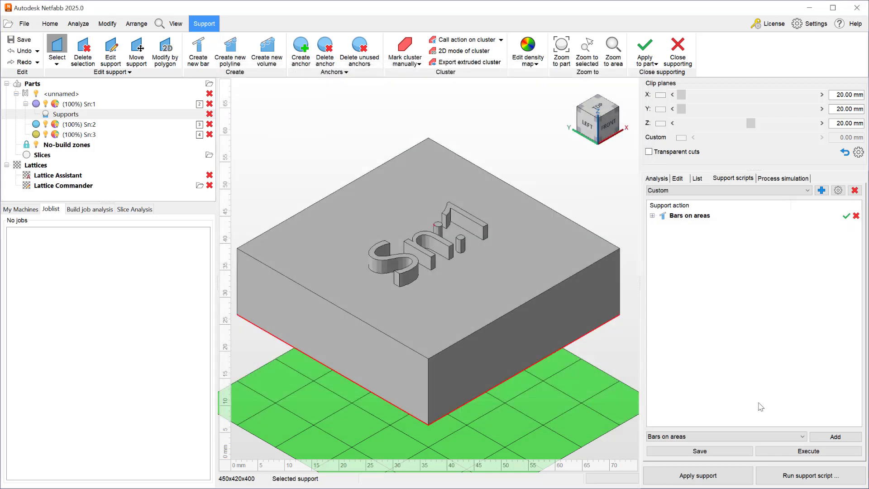
pyautogui.click(708, 453)
pyautogui.click(672, 48)
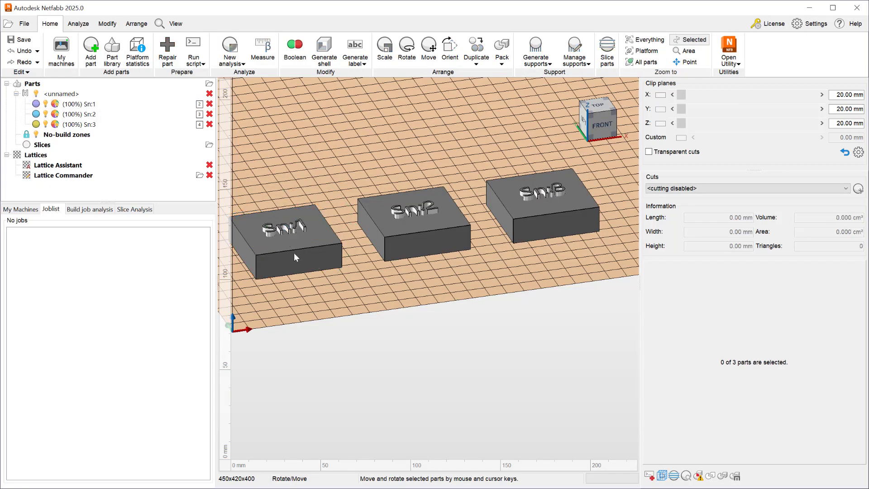
# Step: Run the parametrized Custom support script on all three boxes, mapped by part name
pyautogui.click(294, 252)
pyautogui.keyDown('ctrl'); pyautogui.click(433, 242); pyautogui.keyUp('ctrl')
pyautogui.keyDown('ctrl'); pyautogui.click(549, 212); pyautogui.keyUp('ctrl')
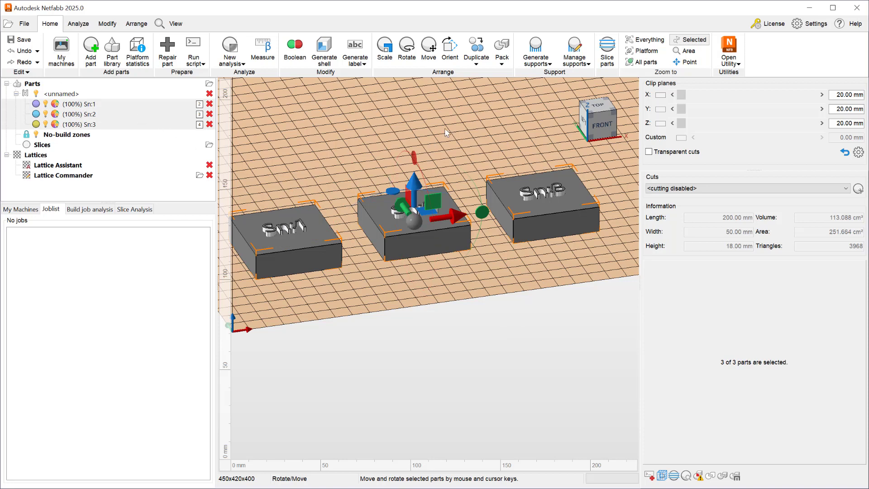
pyautogui.click(545, 63)
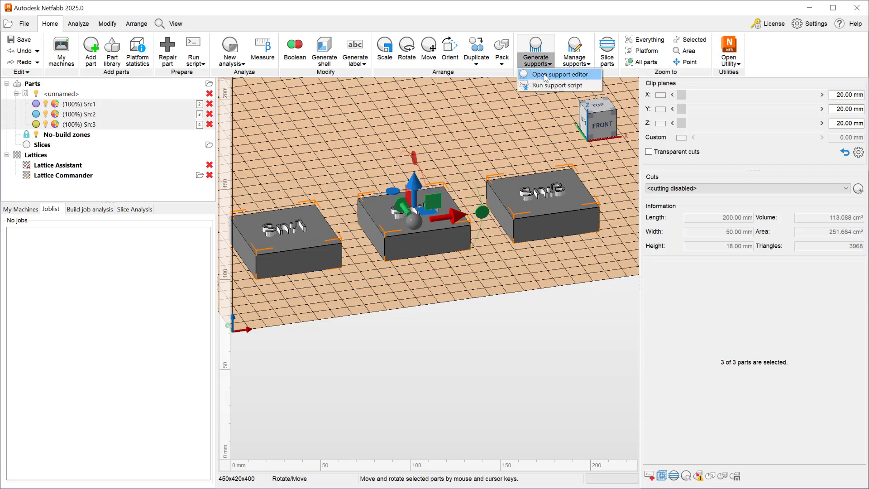
pyautogui.click(557, 85)
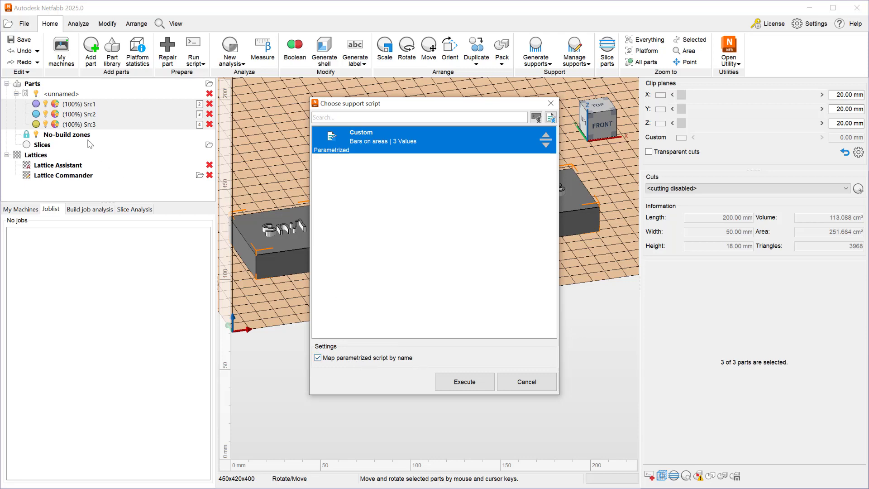
pyautogui.click(455, 385)
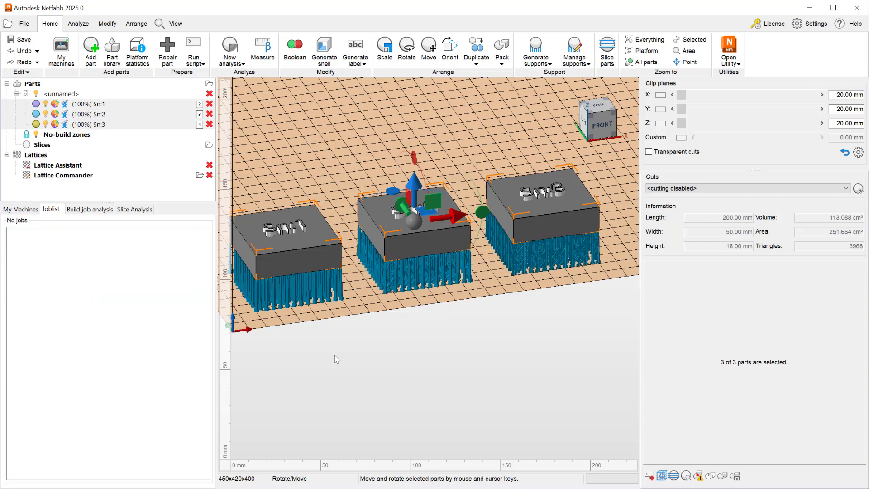
# Step: Examine the bar contours and bracing of the generated supports under the three boxes up close
pyautogui.click(303, 333)
pyautogui.scroll(5, 281, 299)
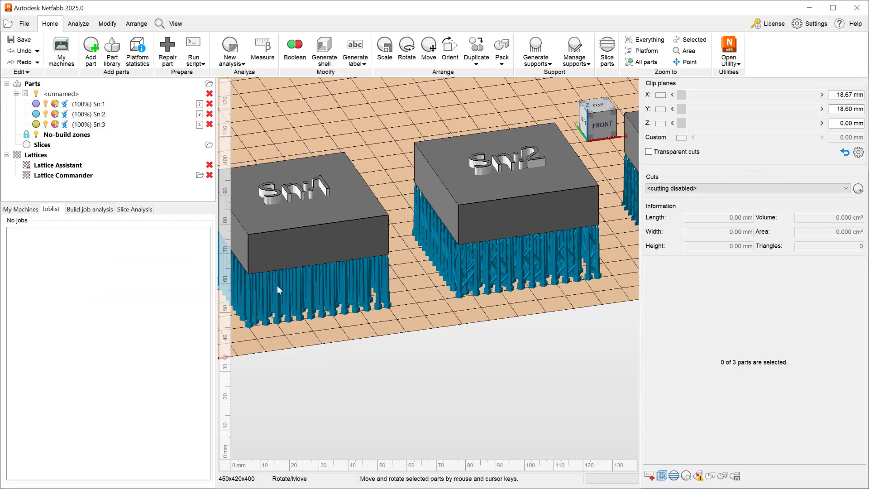
pyautogui.moveTo(277, 286); pyautogui.dragTo(385, 225, button='right')
pyautogui.moveTo(511, 266); pyautogui.dragTo(416, 335, button='middle')
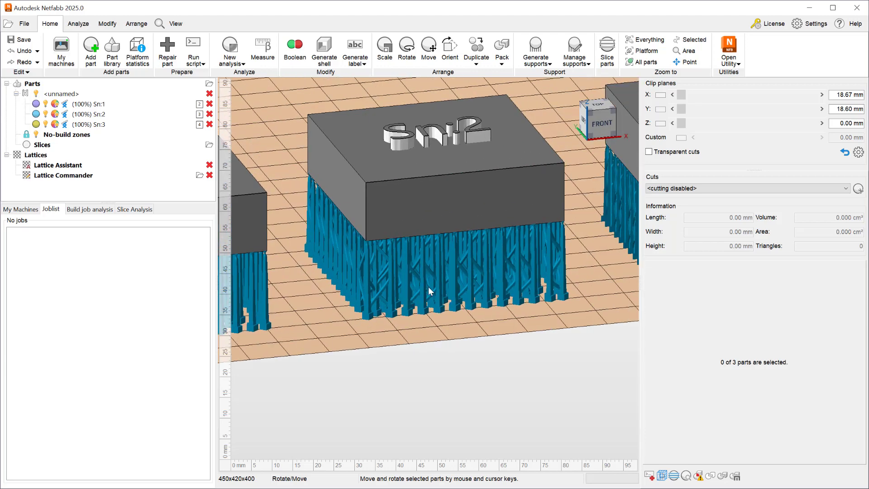
pyautogui.scroll(5, 463, 291)
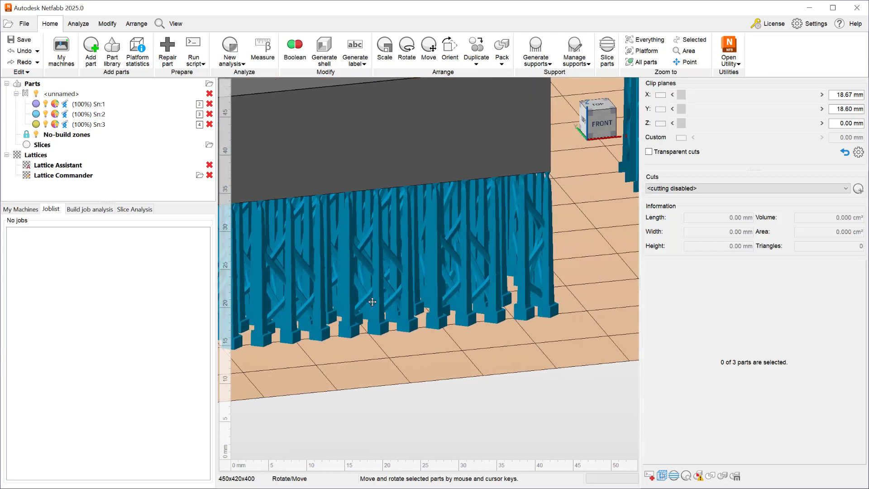
pyautogui.moveTo(376, 300); pyautogui.dragTo(424, 294, button='middle')
pyautogui.moveTo(498, 316); pyautogui.dragTo(445, 314, button='right')
pyautogui.scroll(3, 446, 311)
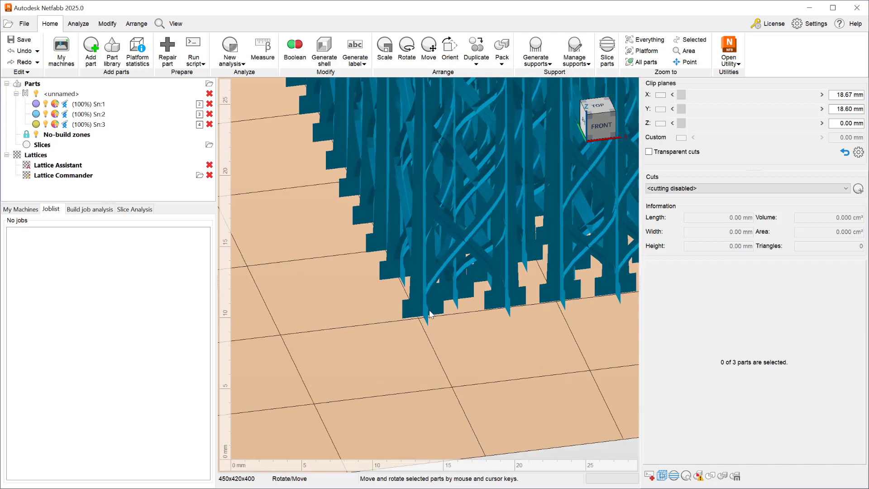
pyautogui.scroll(-5, 527, 220)
pyautogui.scroll(-5, 527, 220)
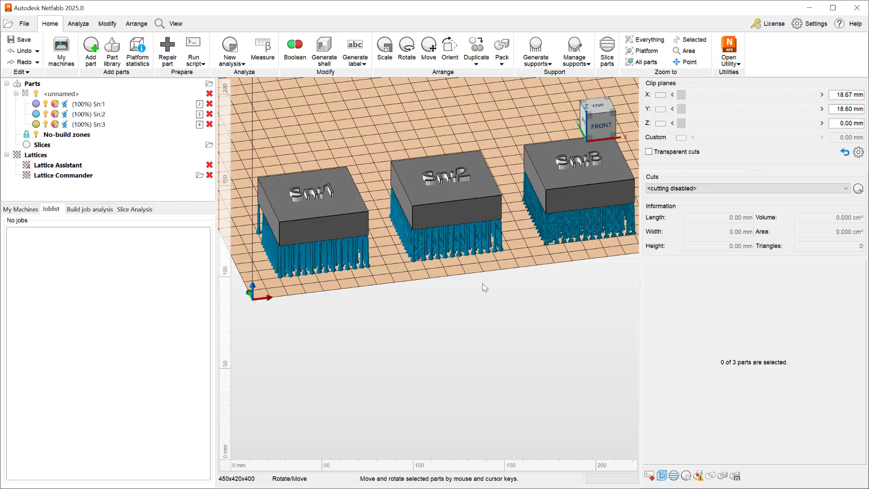
# Step: Open part Sn:2 in the support editor and review the Custom script's parameter table entries
pyautogui.click(481, 175)
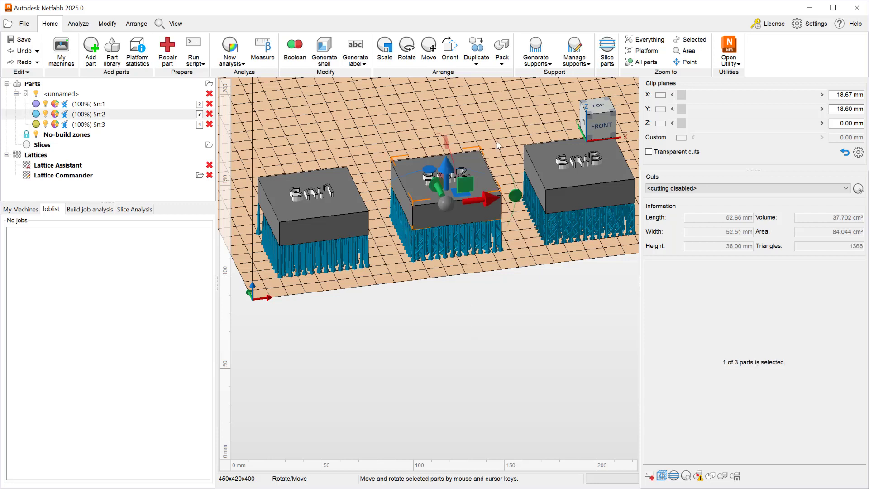
pyautogui.click(538, 61)
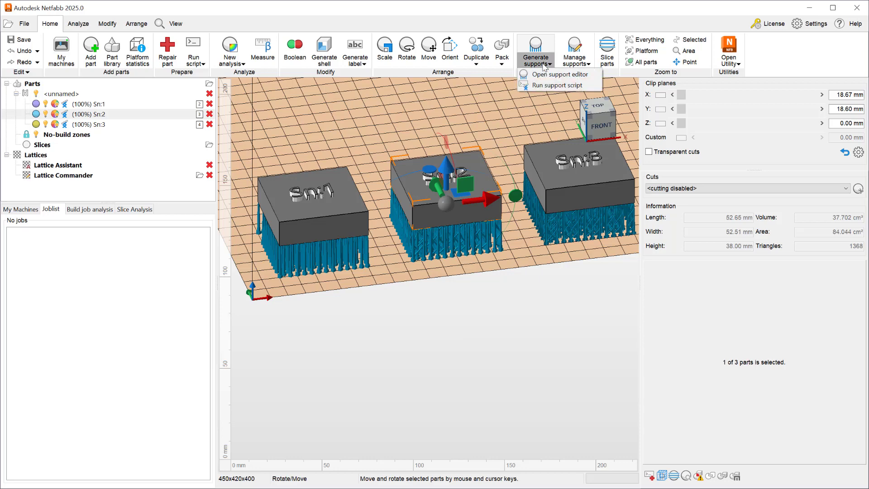
pyautogui.click(557, 85)
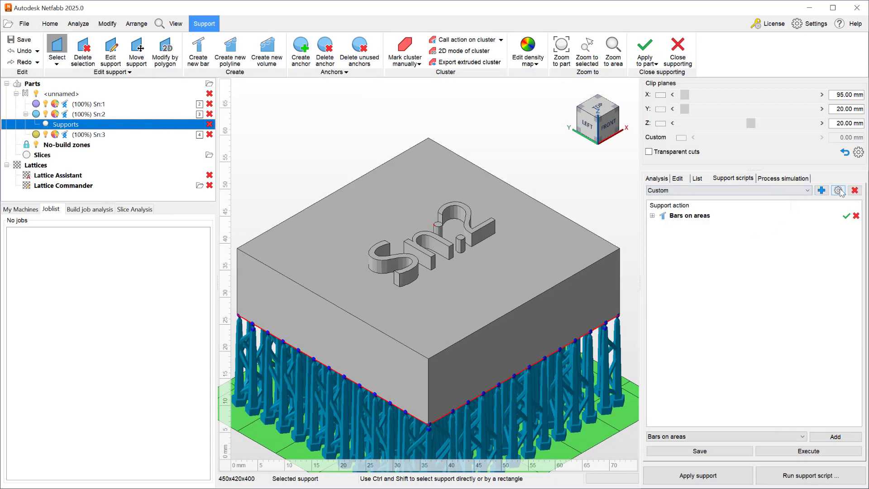
pyautogui.click(838, 190)
pyautogui.click(844, 240)
pyautogui.click(328, 136)
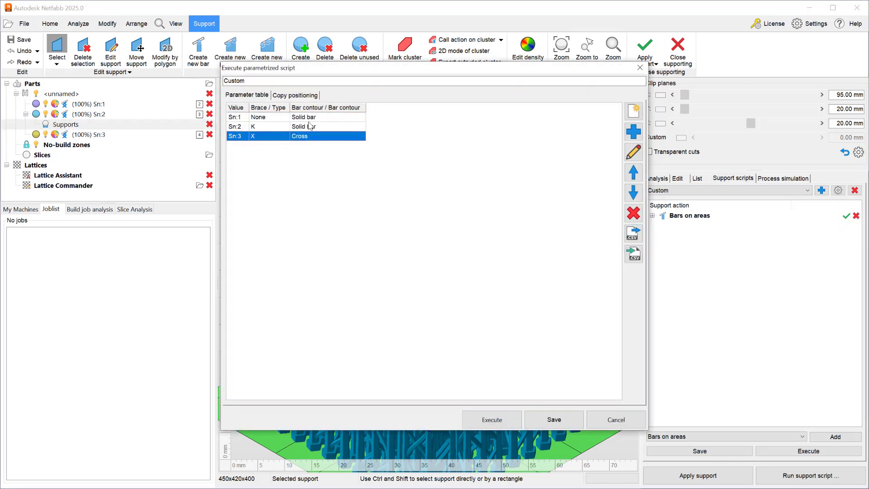
pyautogui.click(275, 117)
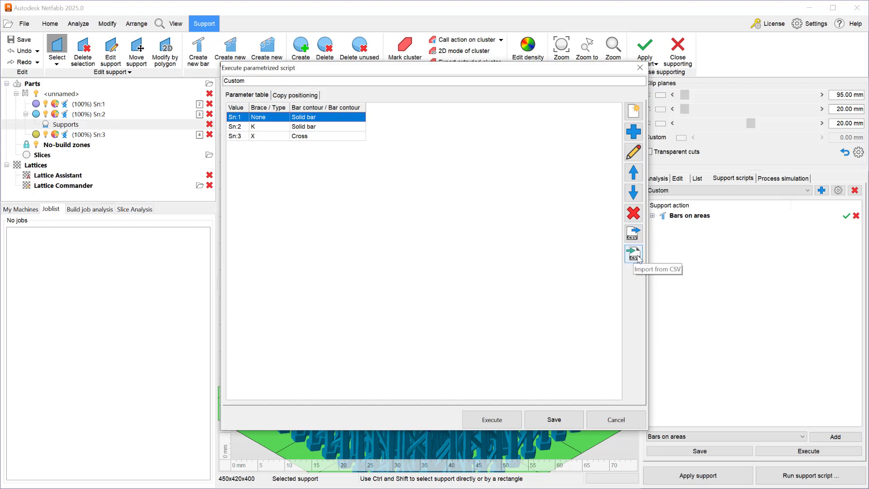
# Step: Review the new entry fields and the available Bars on areas template parameters, and close the parametrized script dialog without saving
pyautogui.click(634, 134)
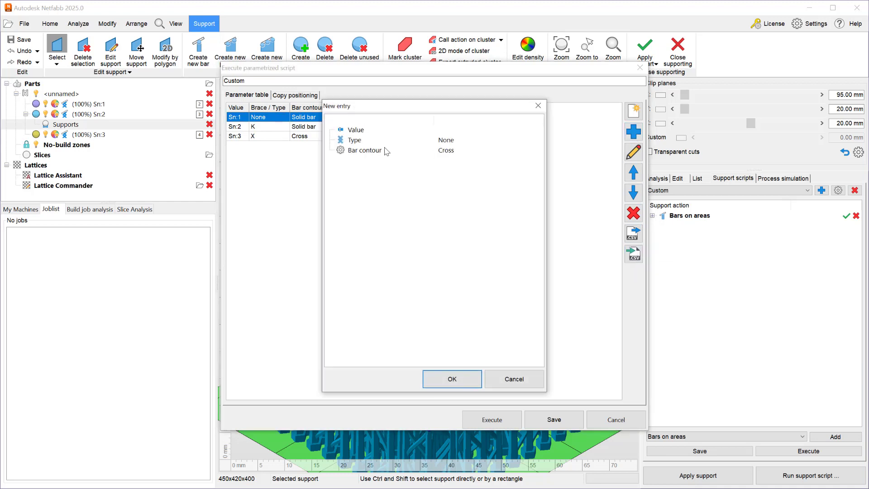
pyautogui.click(507, 379)
pyautogui.click(633, 116)
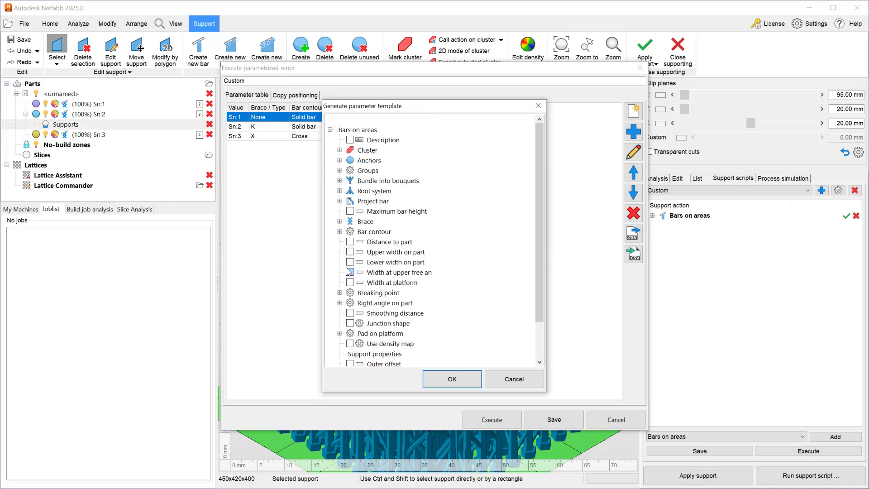
pyautogui.moveTo(360, 109); pyautogui.dragTo(424, 112)
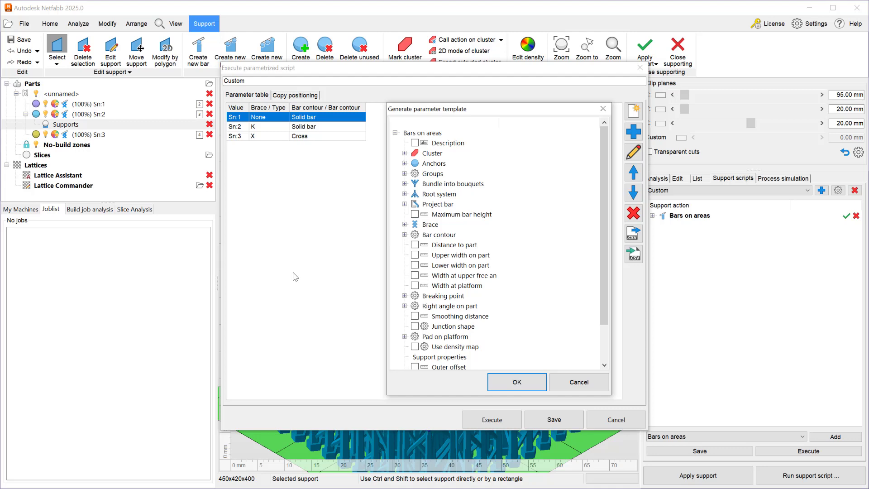
pyautogui.click(581, 385)
pyautogui.click(614, 421)
pyautogui.scroll(-4, 463, 349)
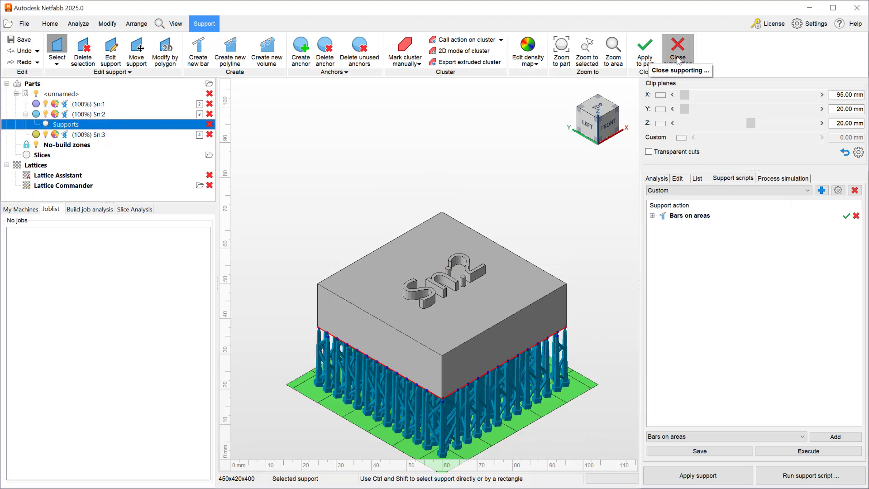